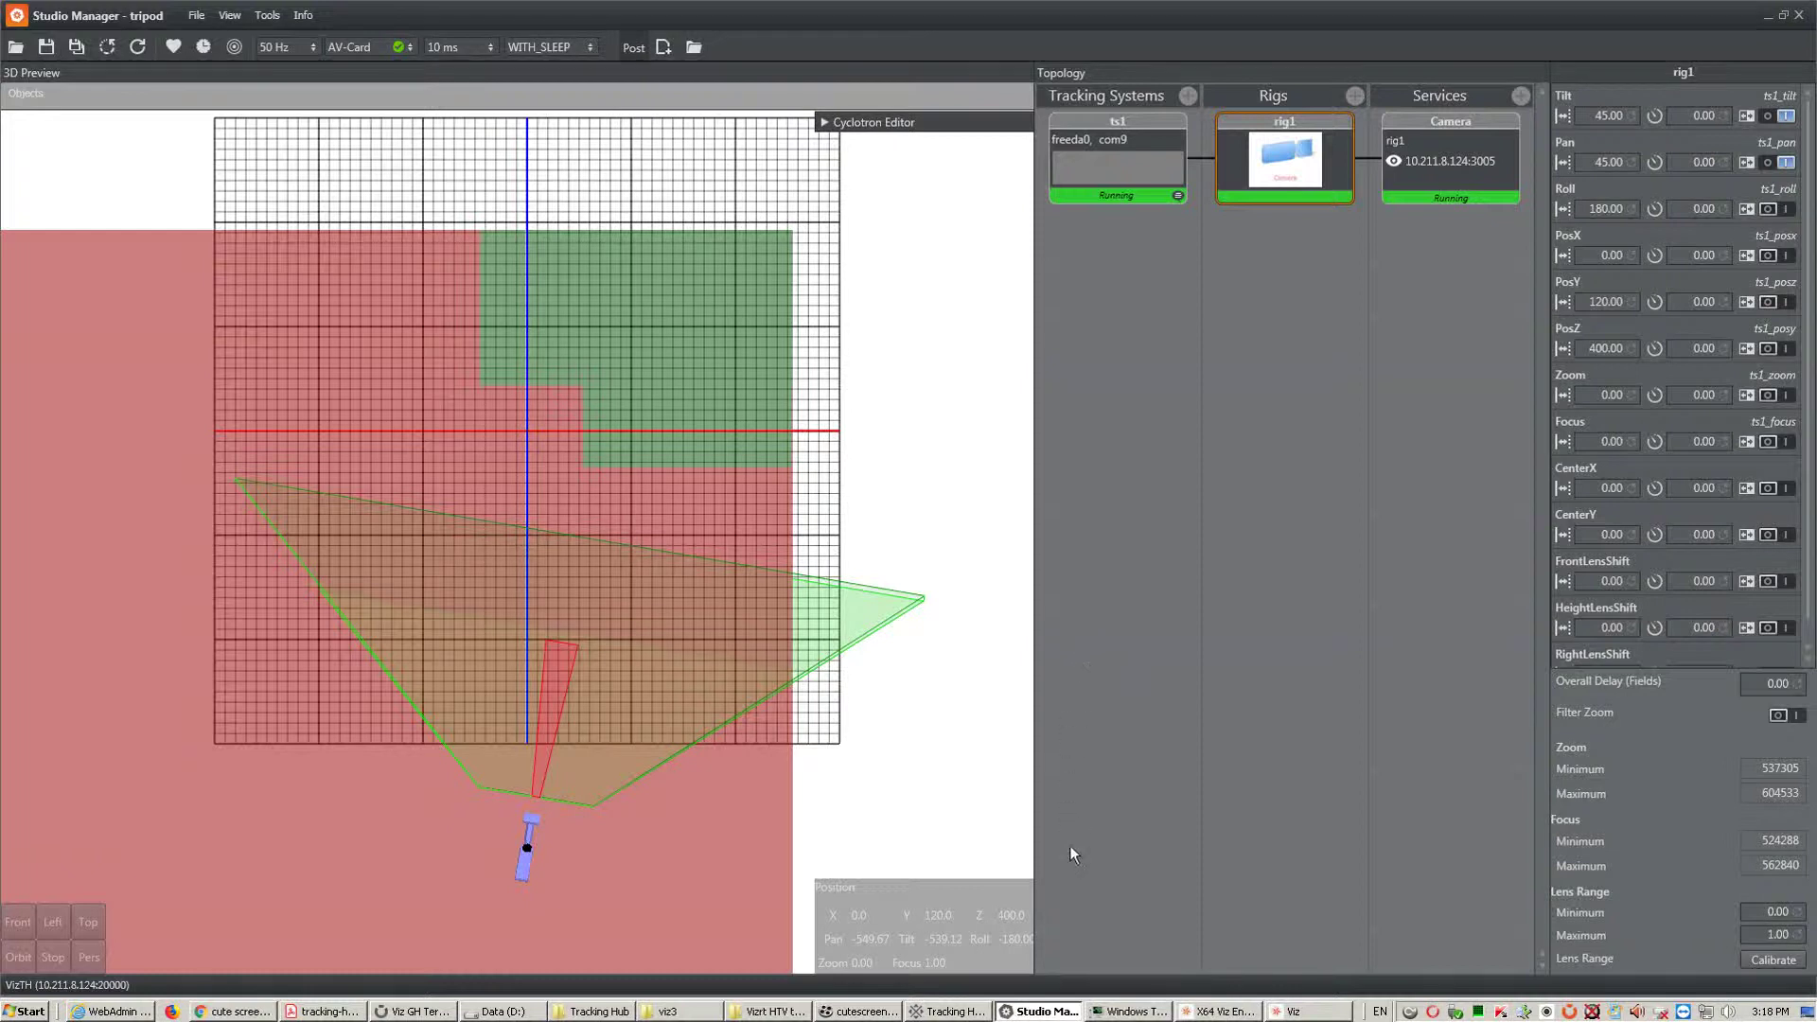
Switch to Viz Artist and check the scene's key signal in the renderer, then return to the normal view.
left_click(1302, 1010)
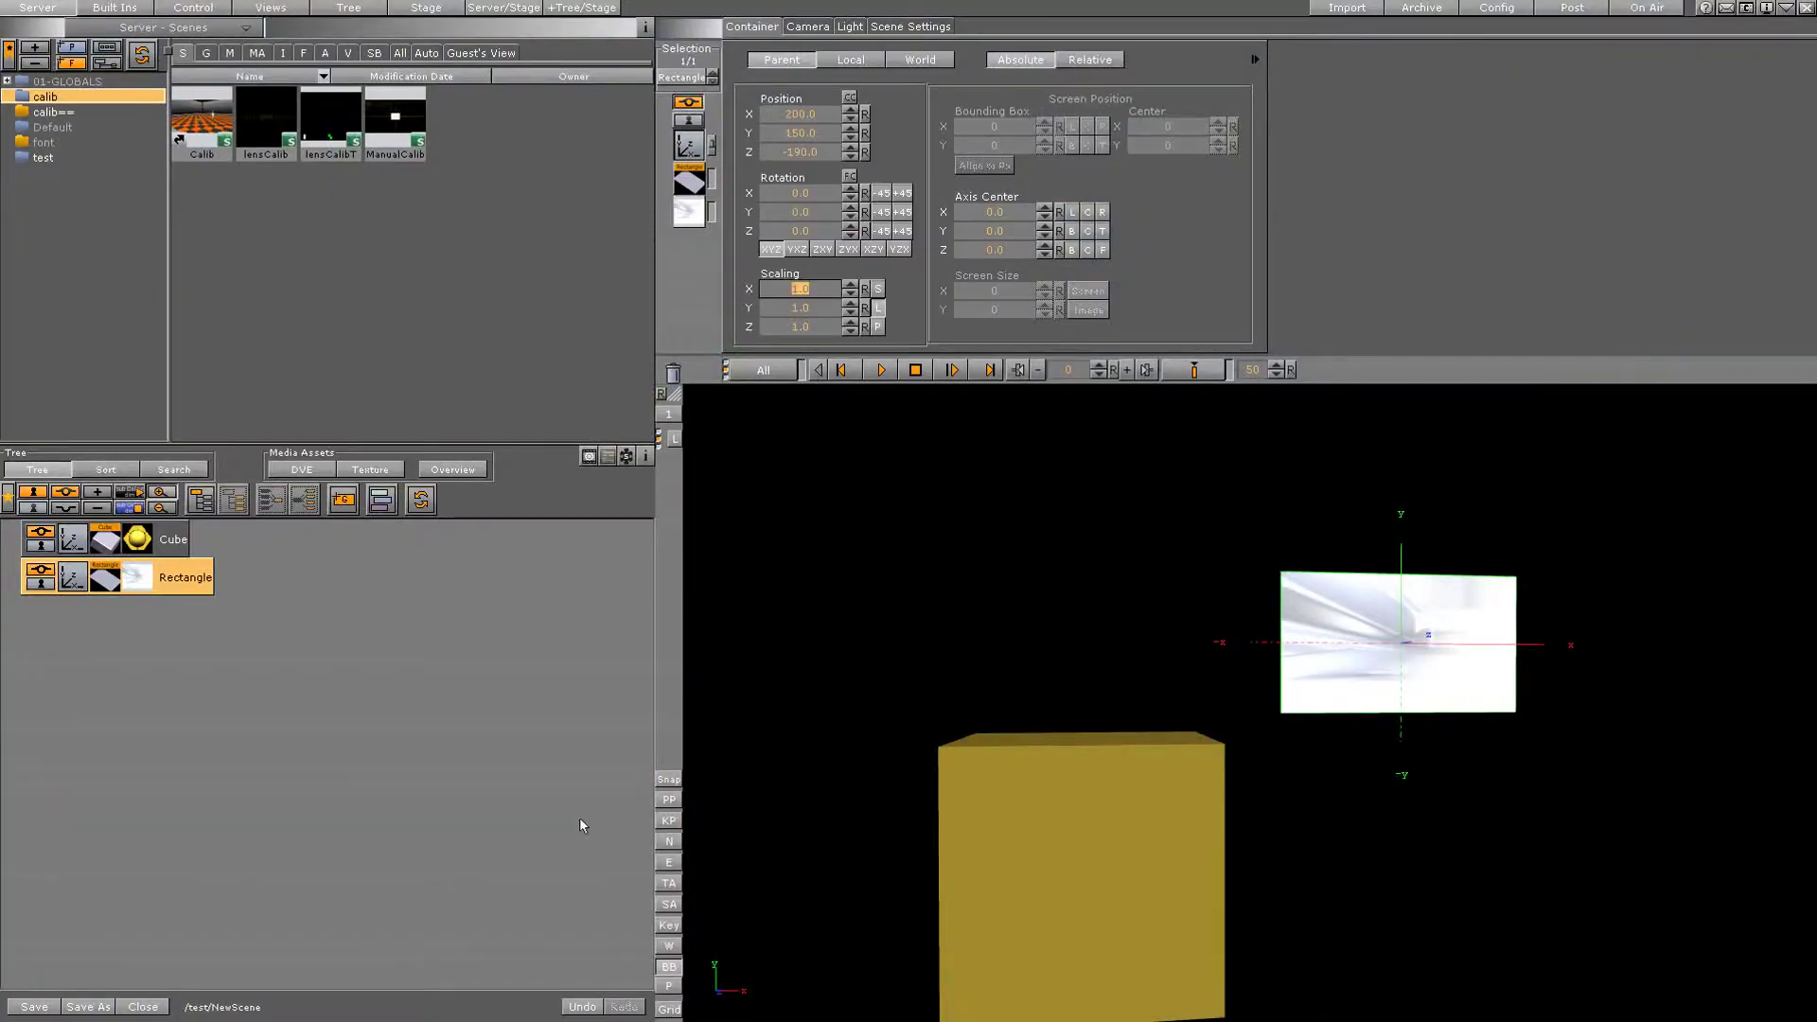
left_click(676, 930)
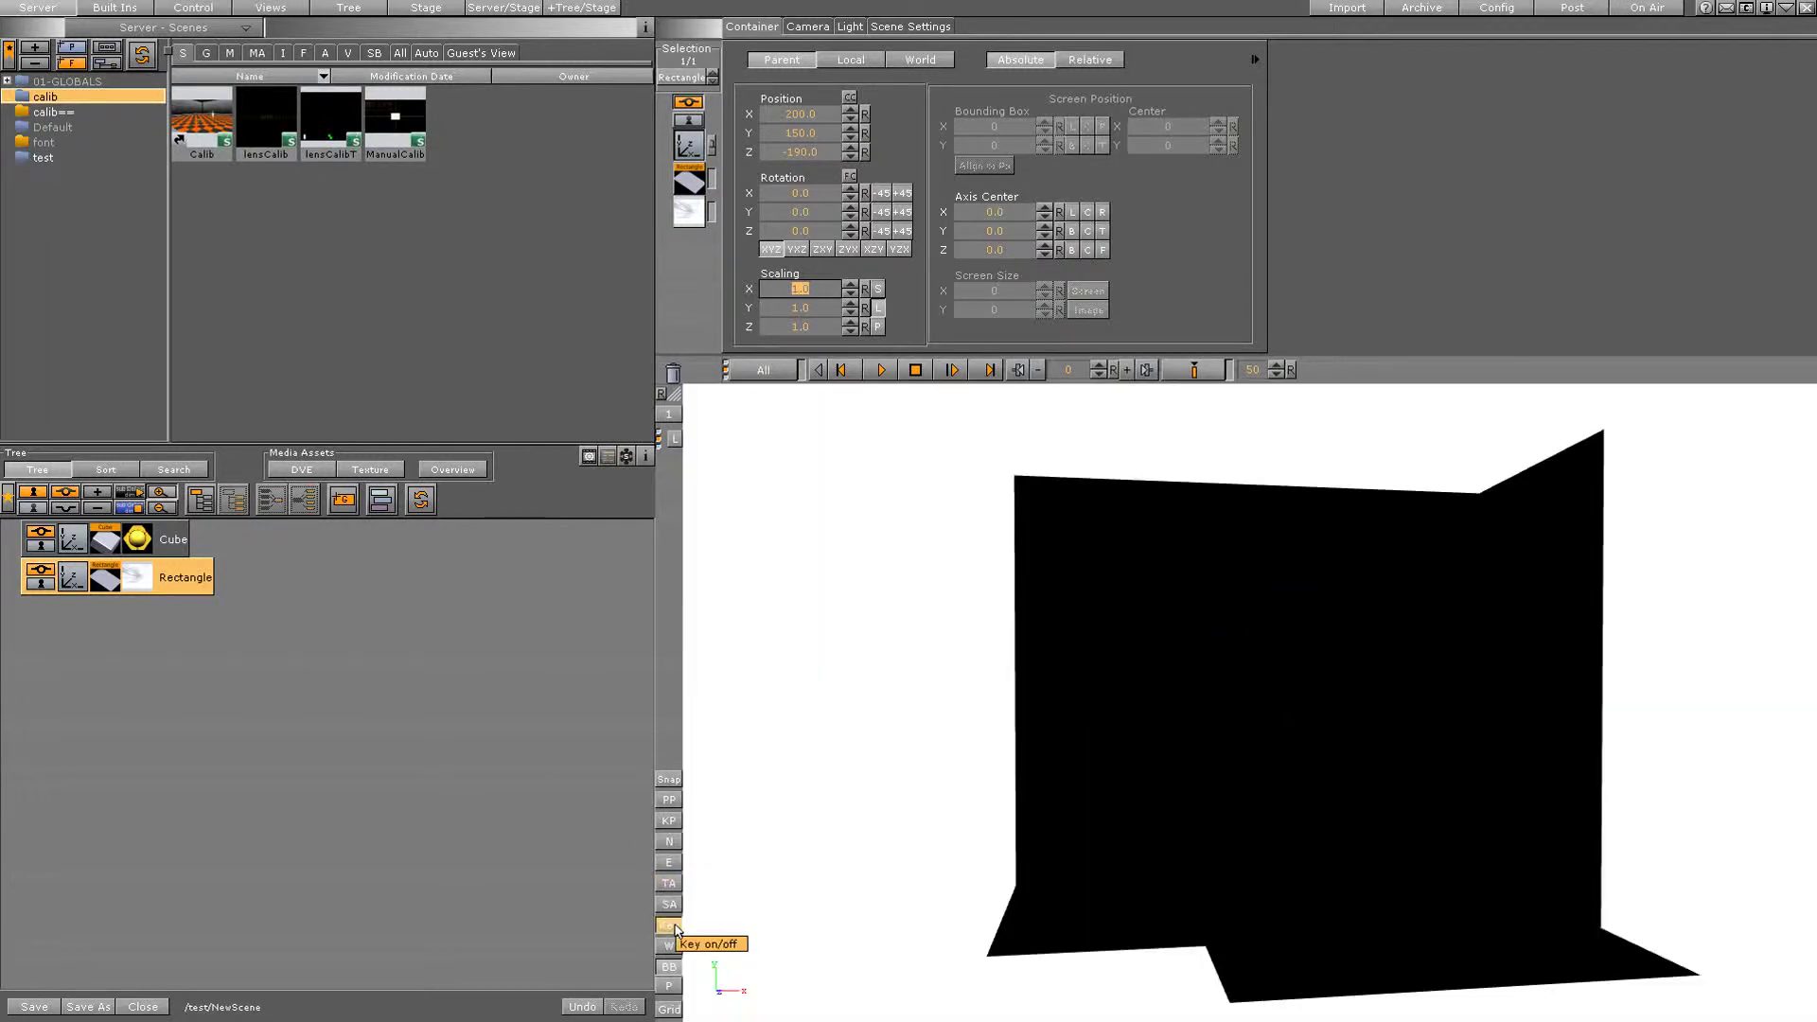
left_click(674, 928)
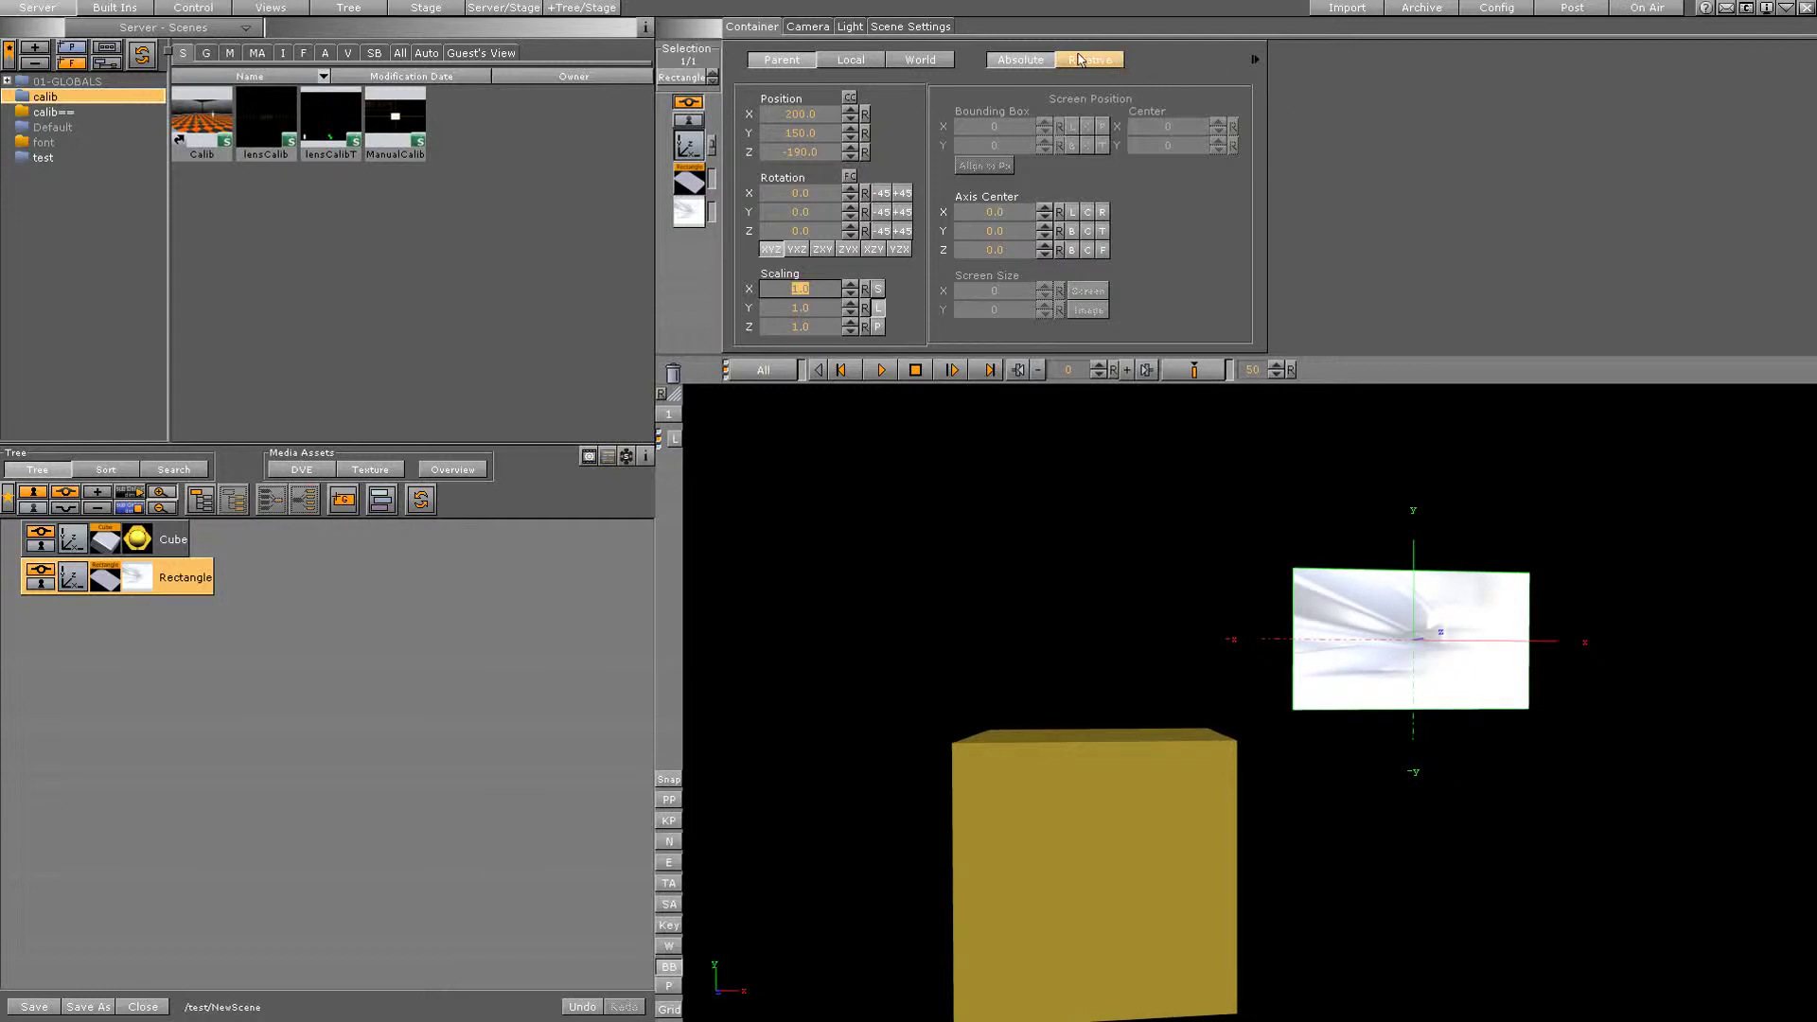
Load the Calib scene from the calib folder, discarding the unsaved changes to NewScene.
left_click(810, 32)
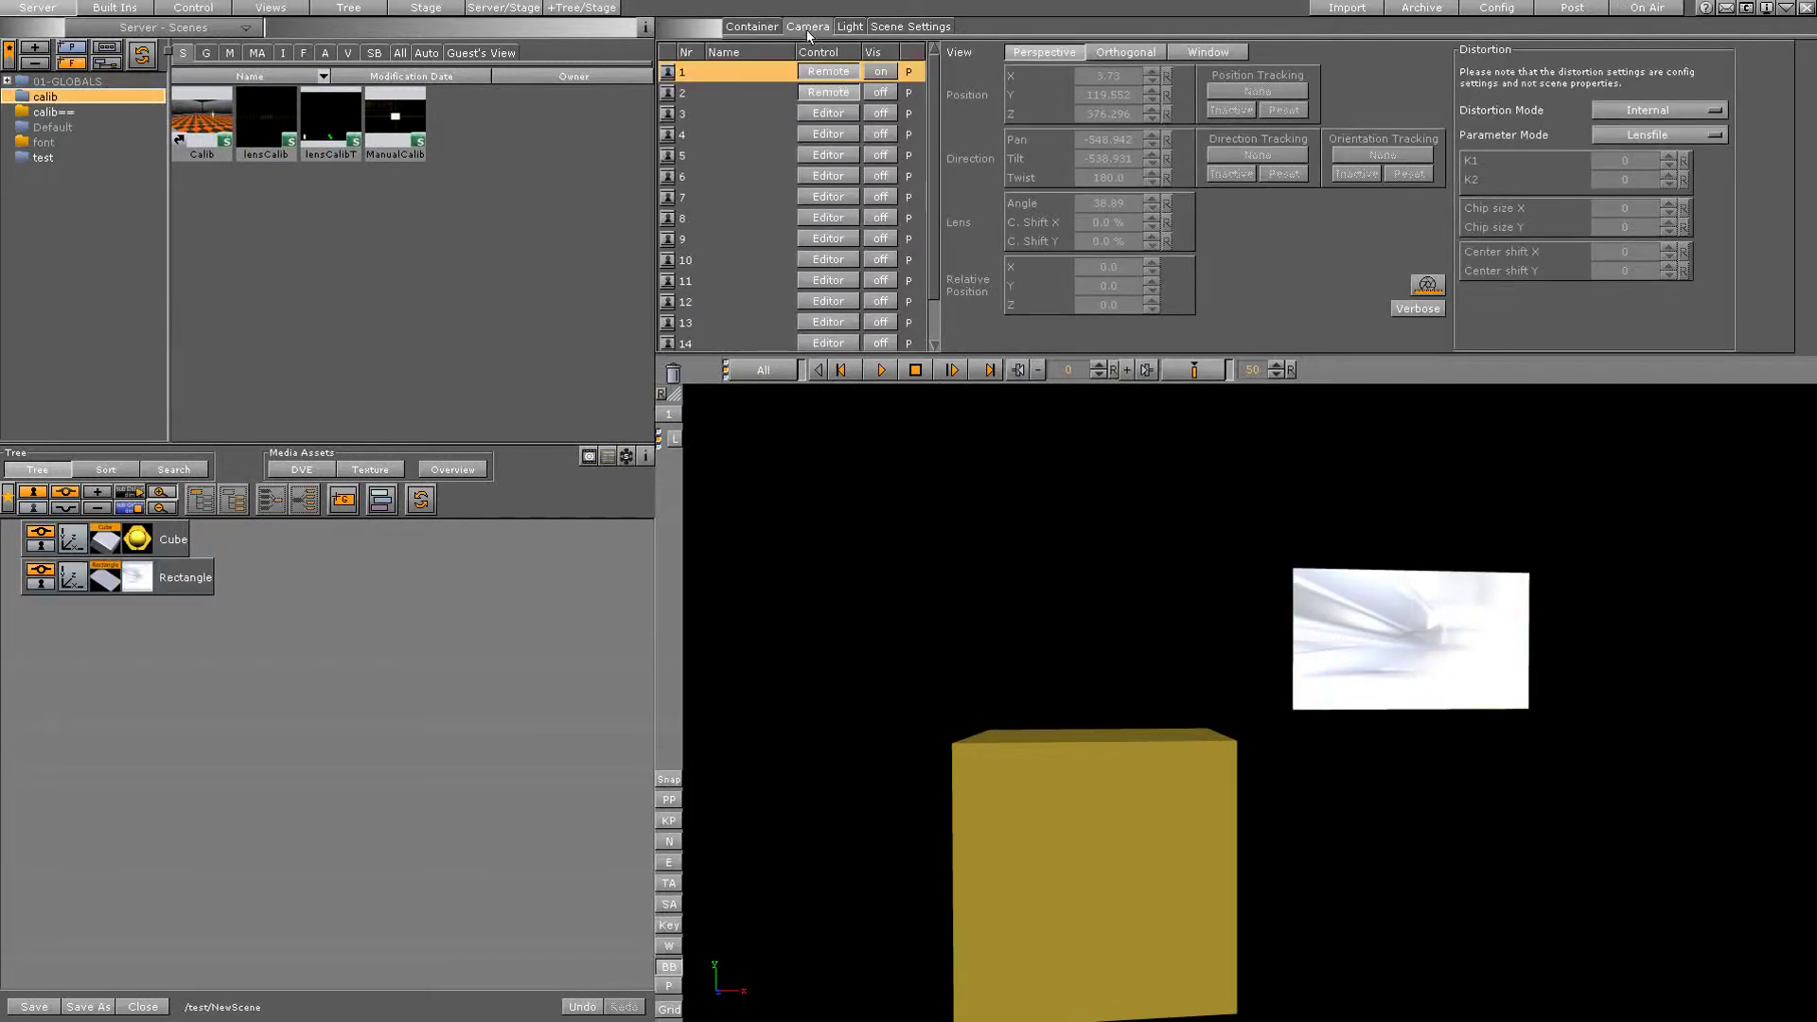
left_click(208, 123)
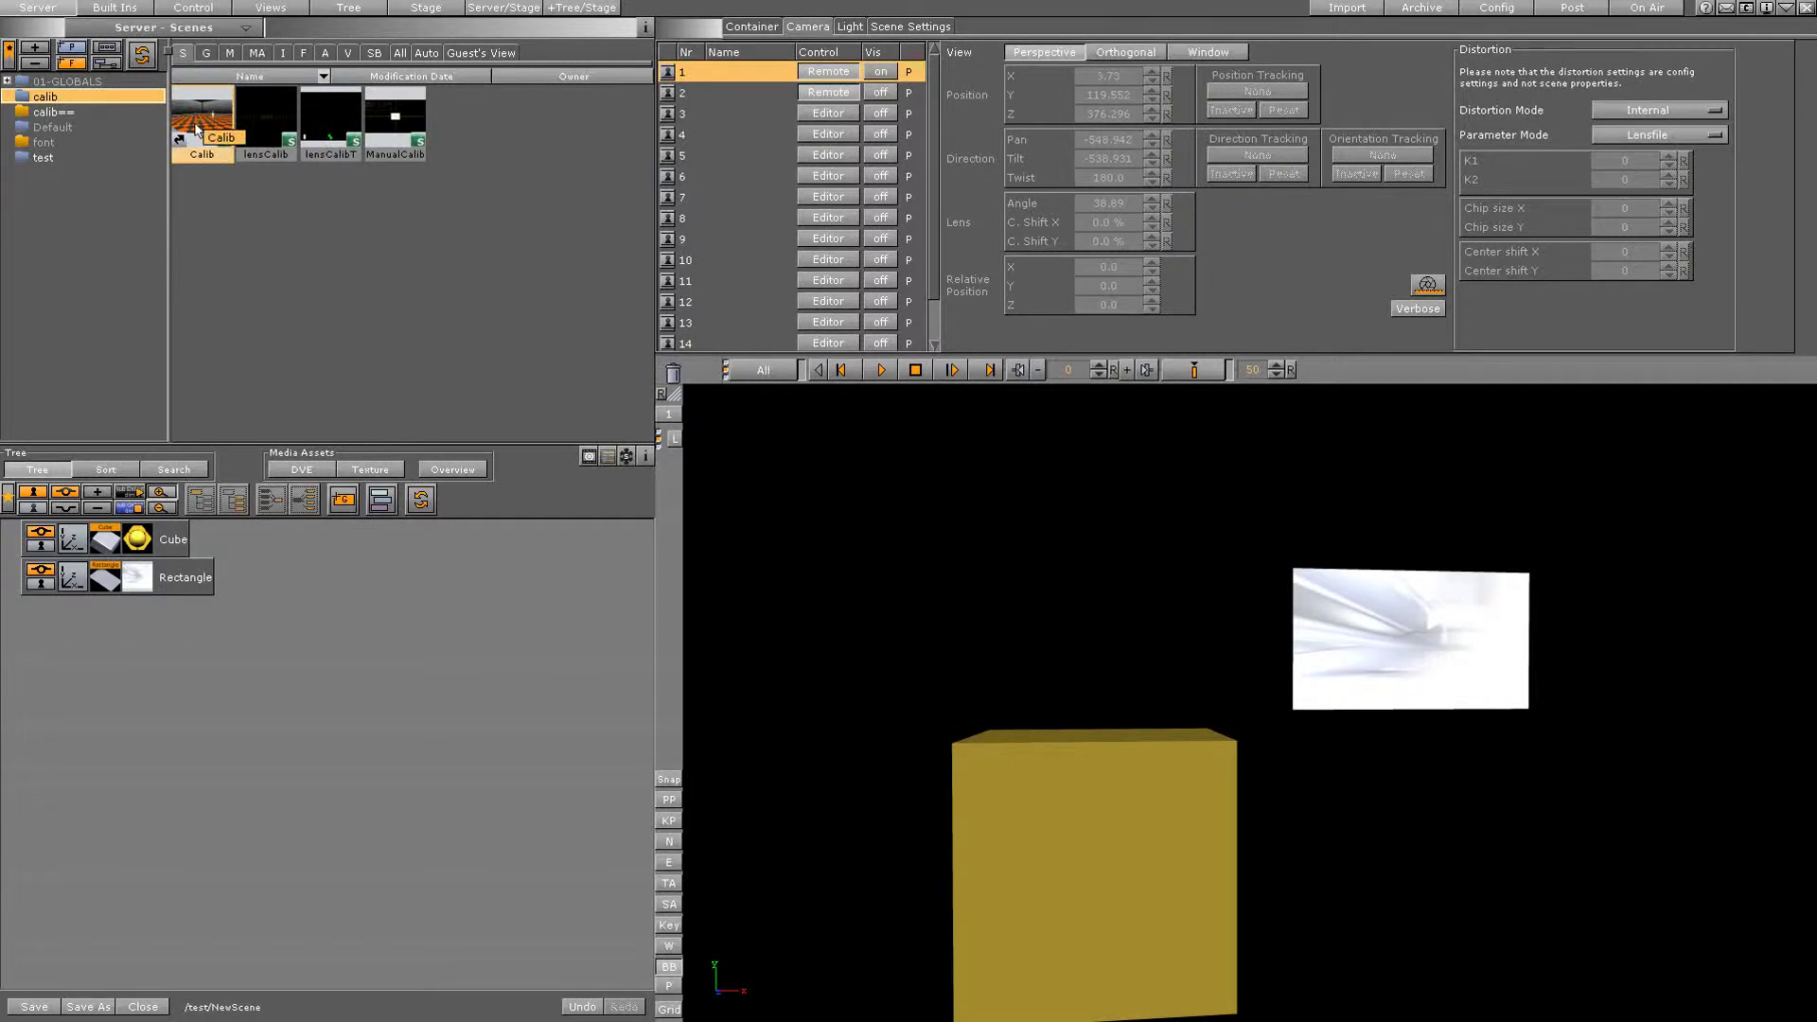
double_click(198, 129)
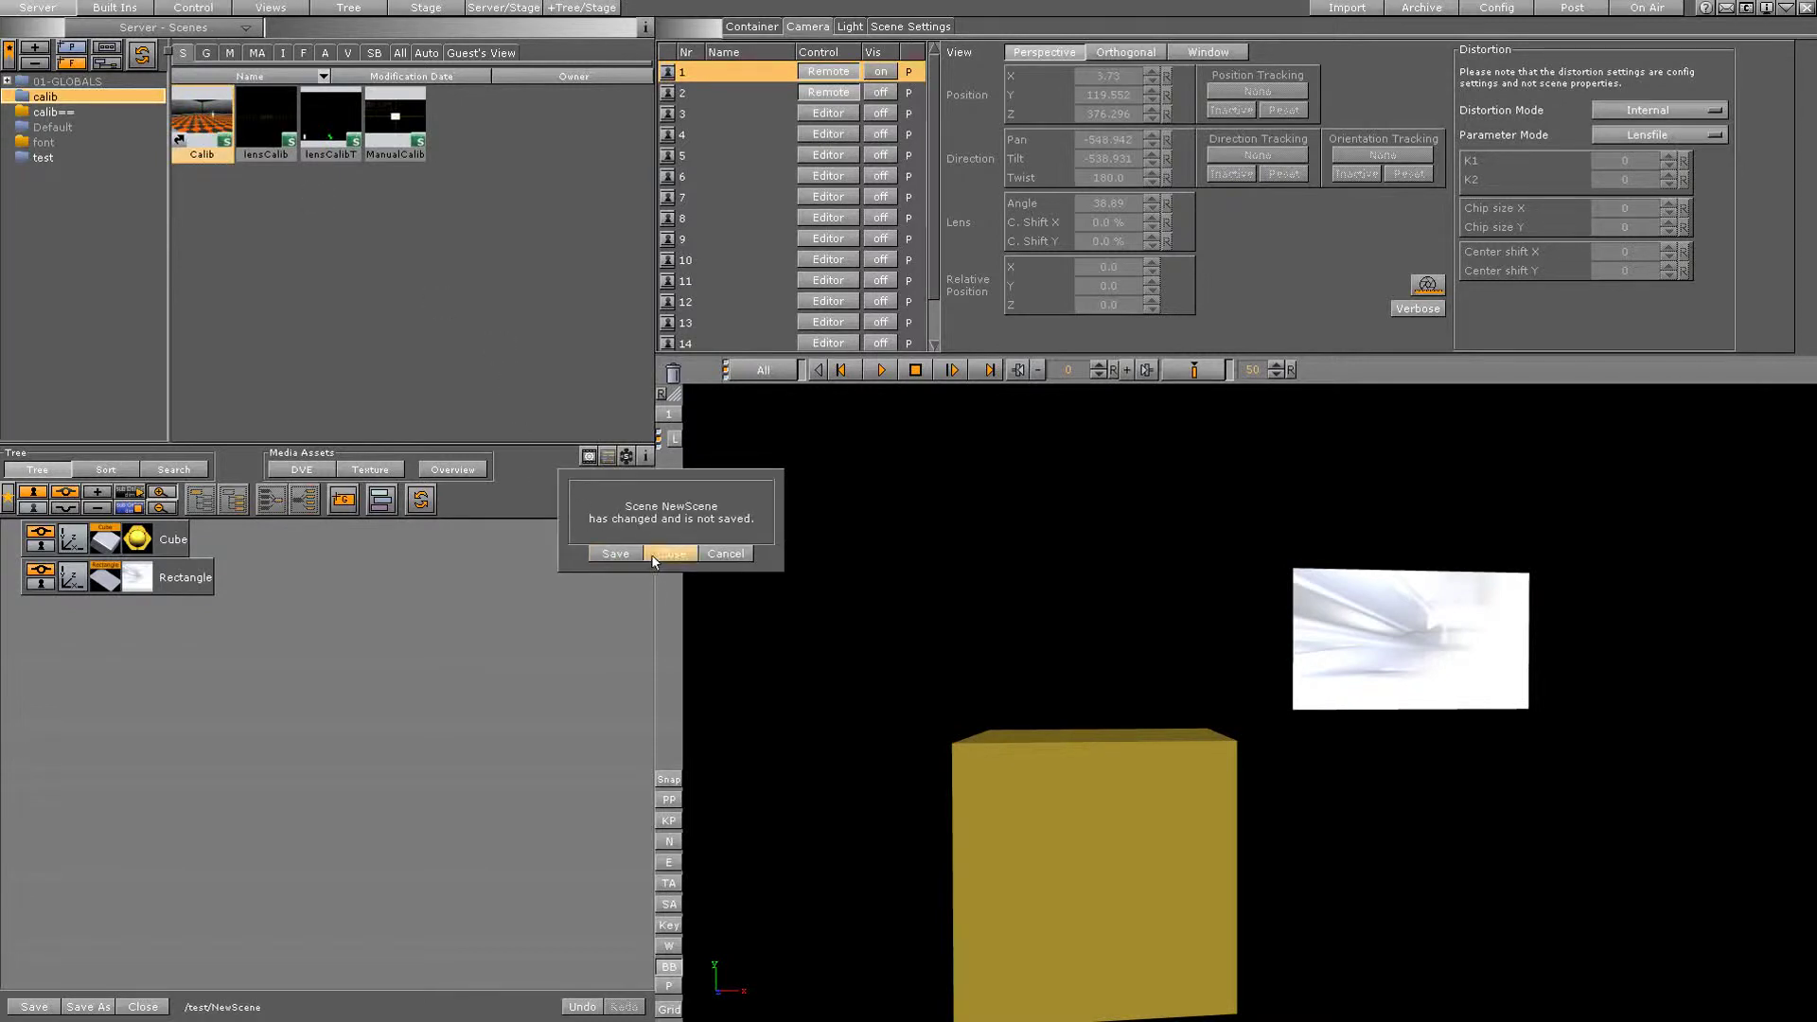
left_click(669, 554)
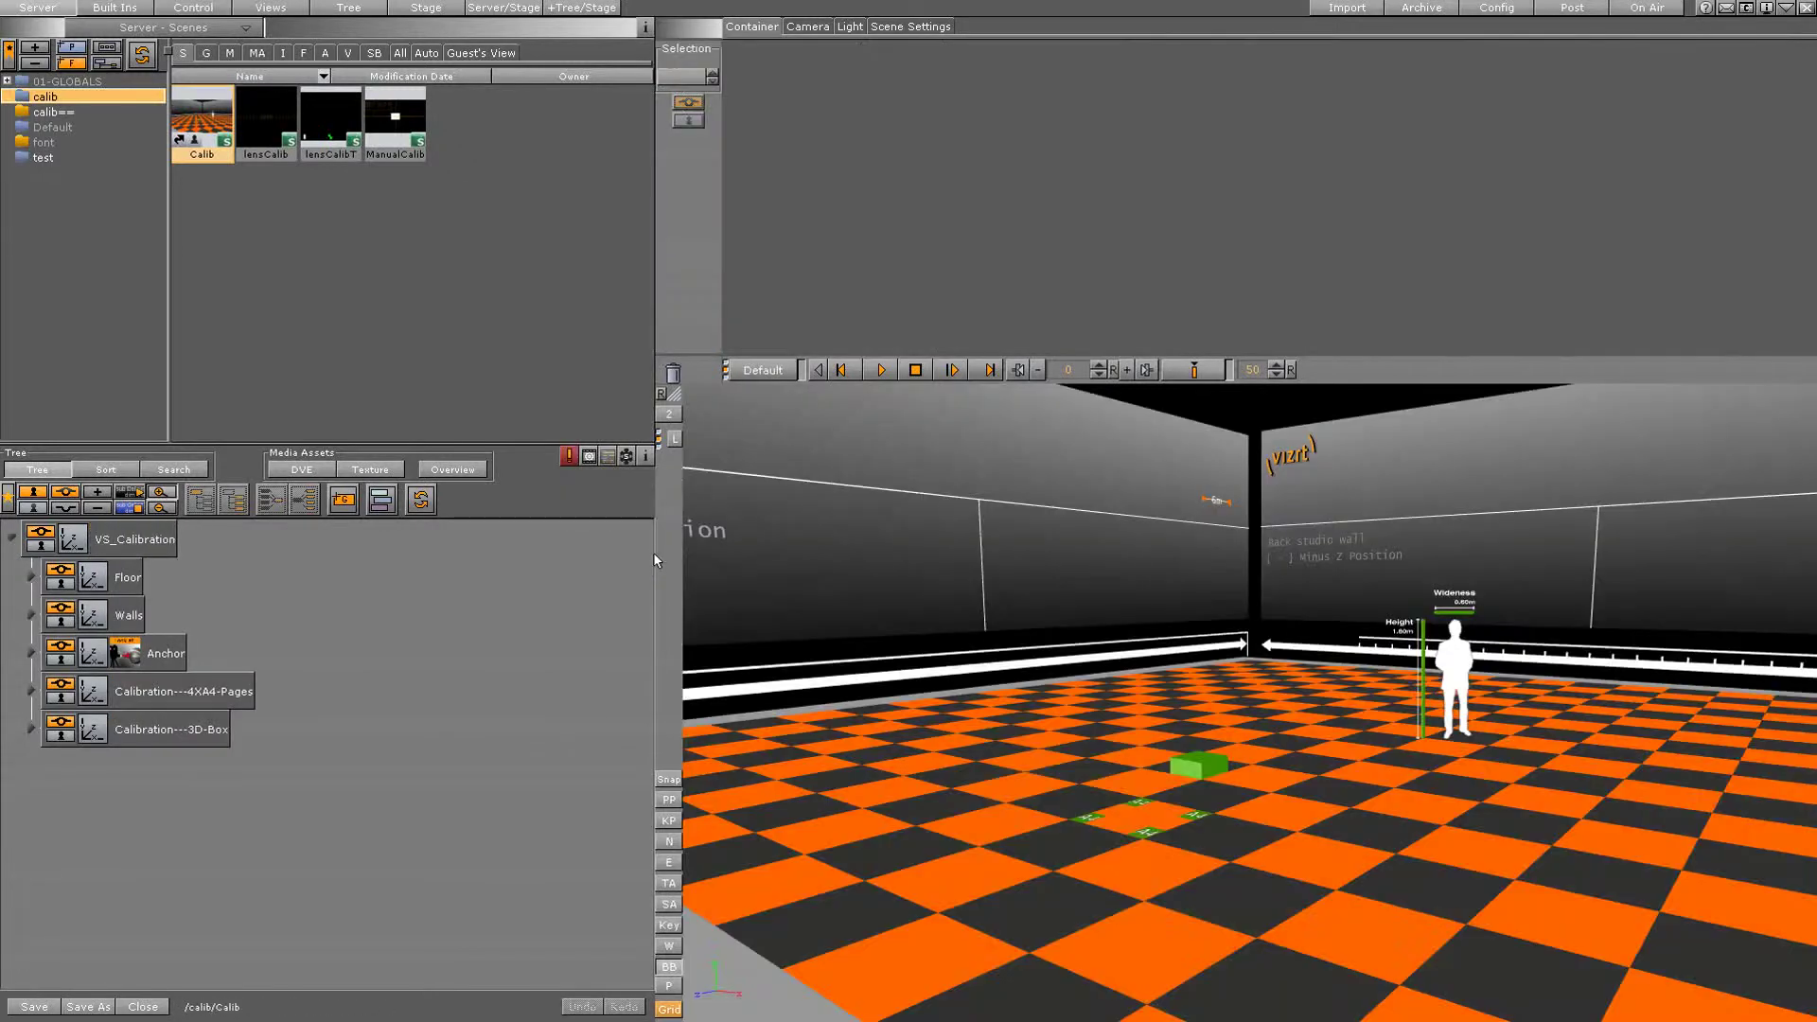
Set the control of cameras 1 and 2 to Remote and make camera 1 the active camera in the renderer.
left_click(807, 26)
left_click(819, 74)
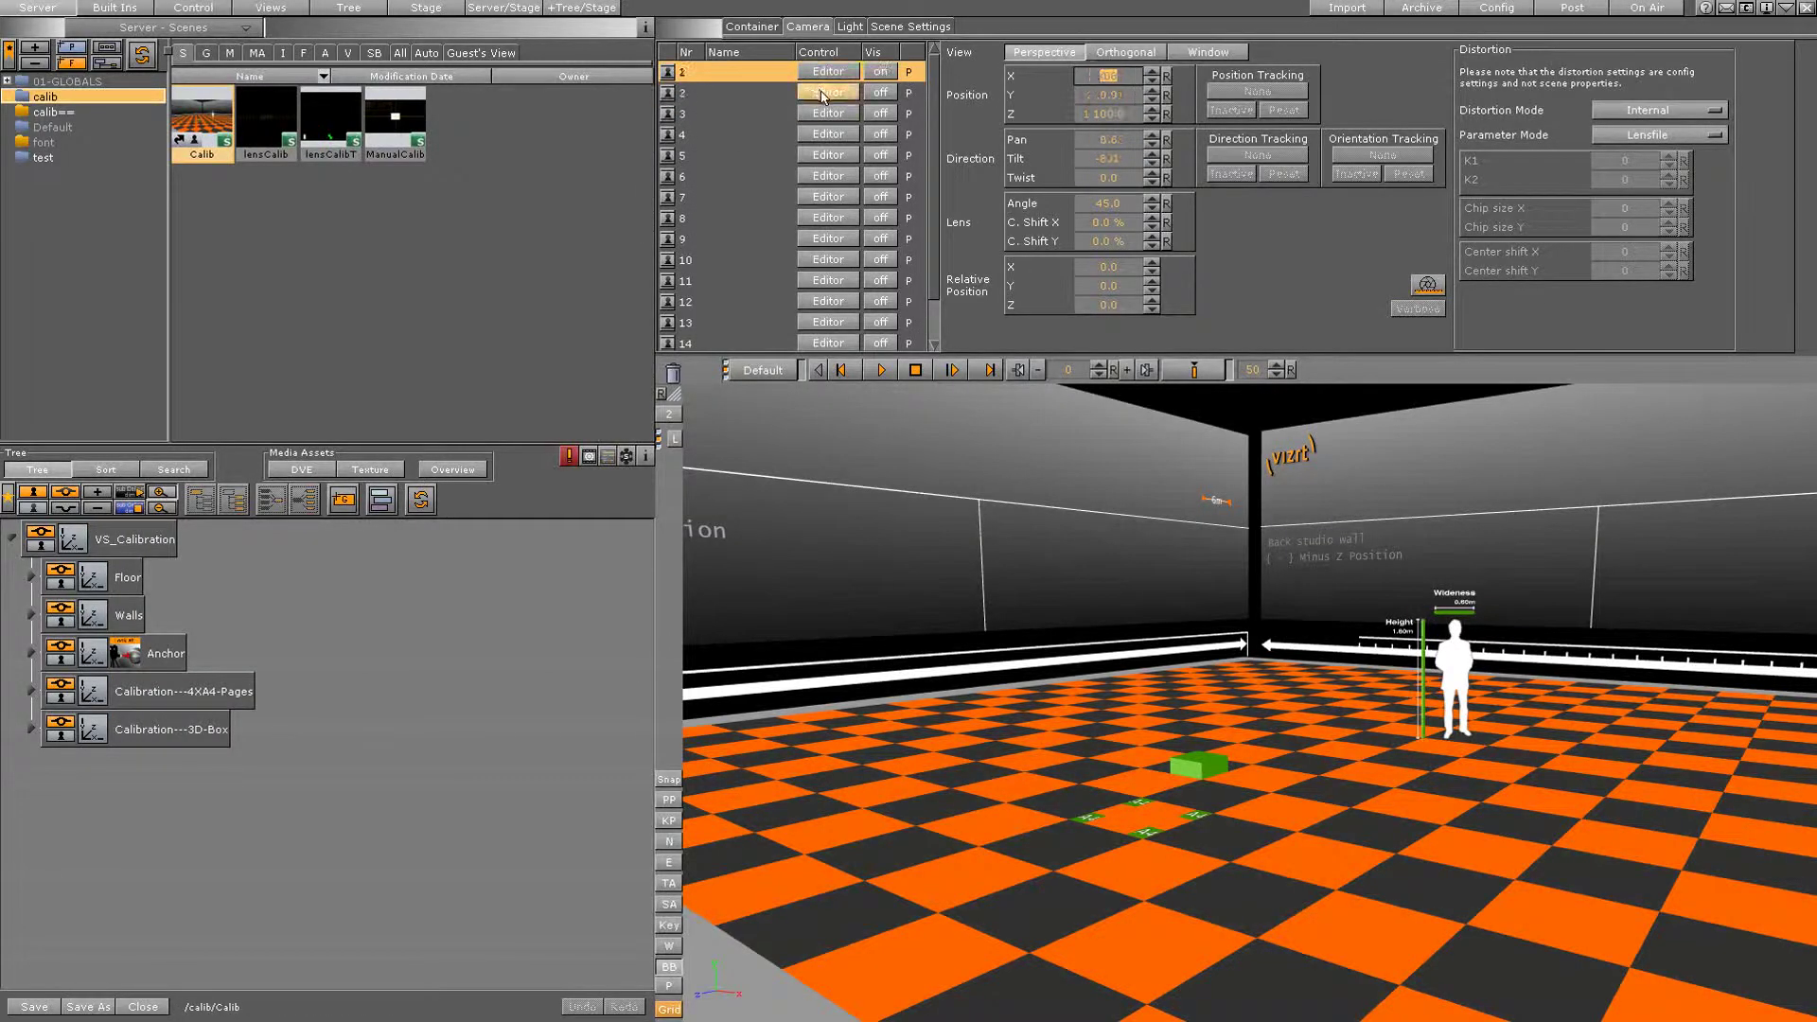
left_click(826, 93)
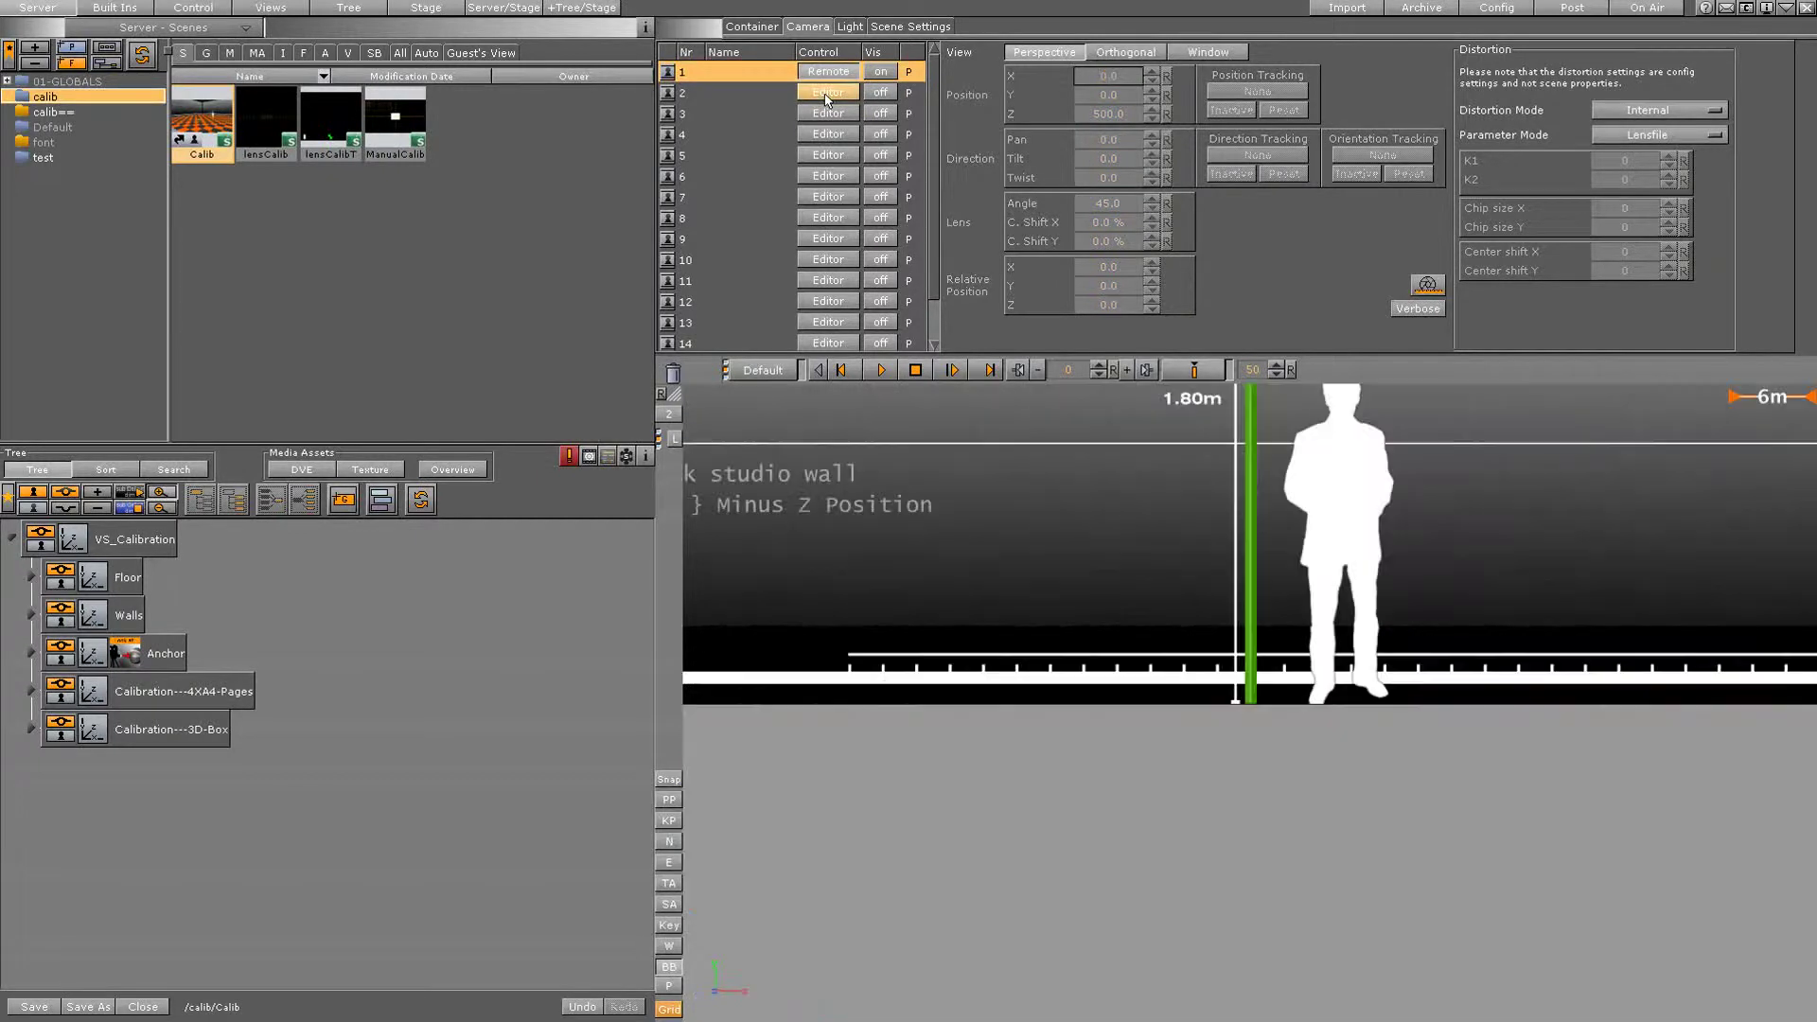
left_click(825, 93)
left_click(828, 93)
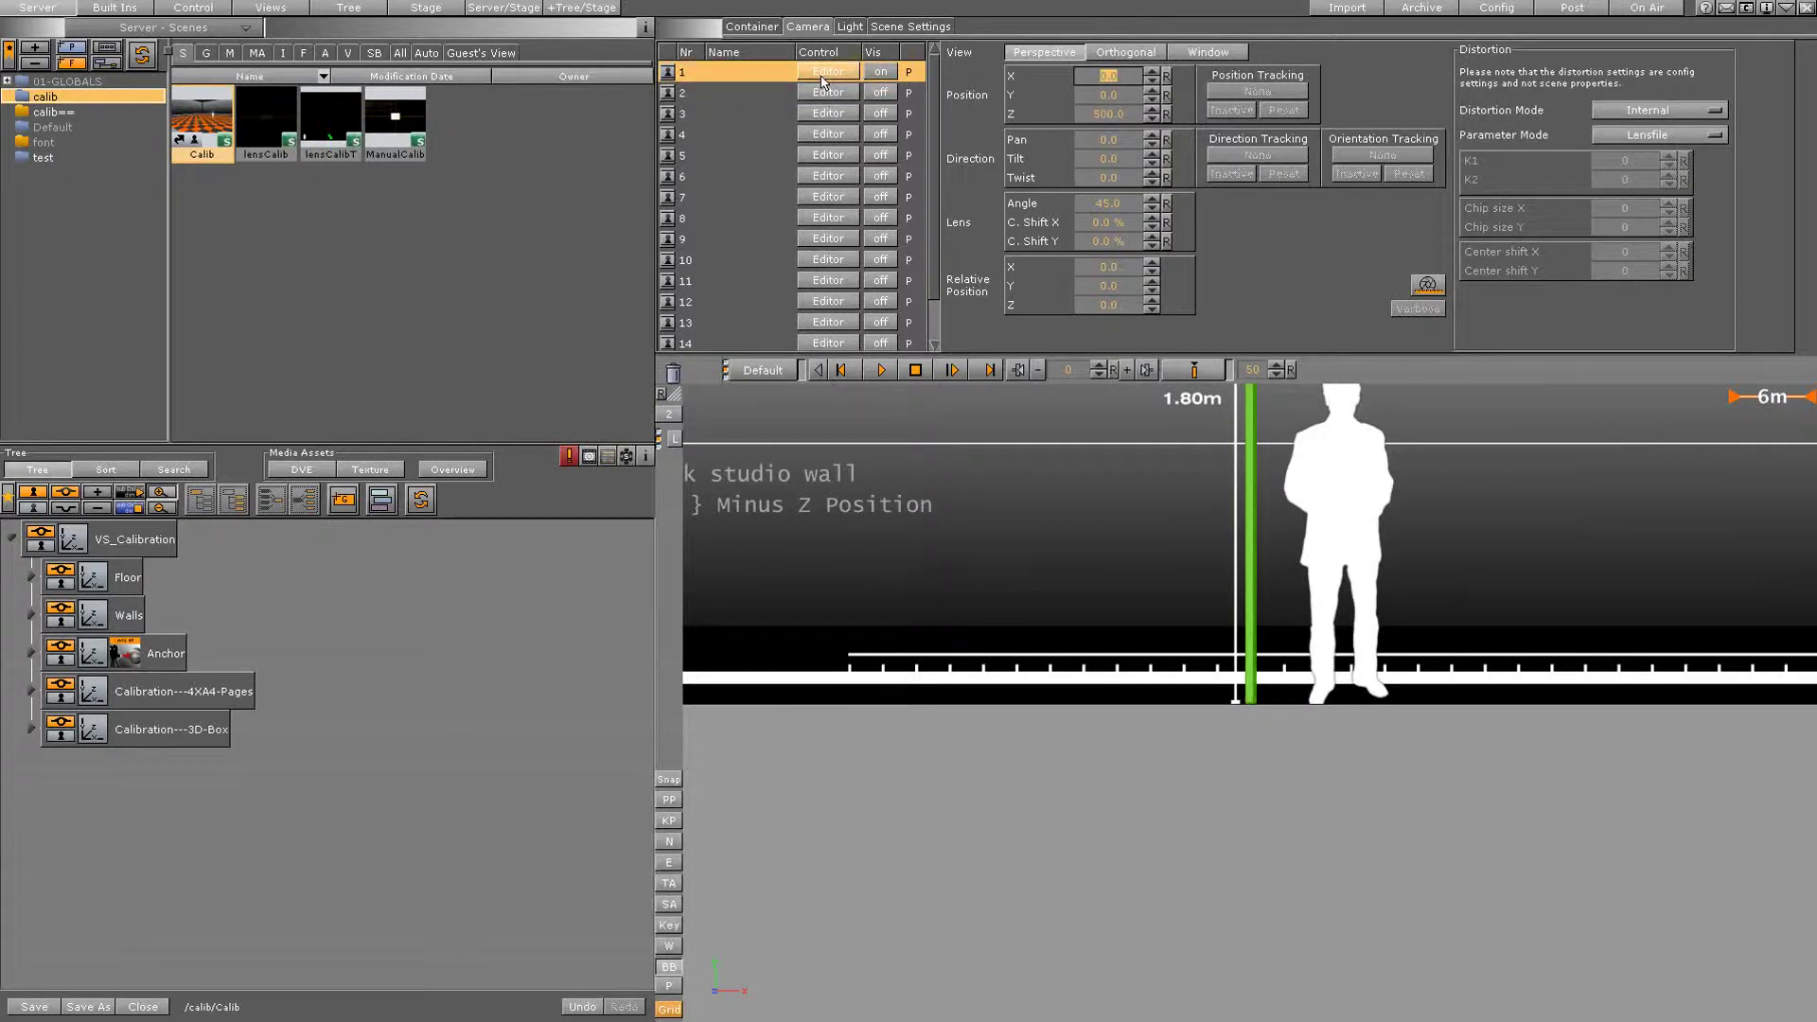
left_click(828, 95)
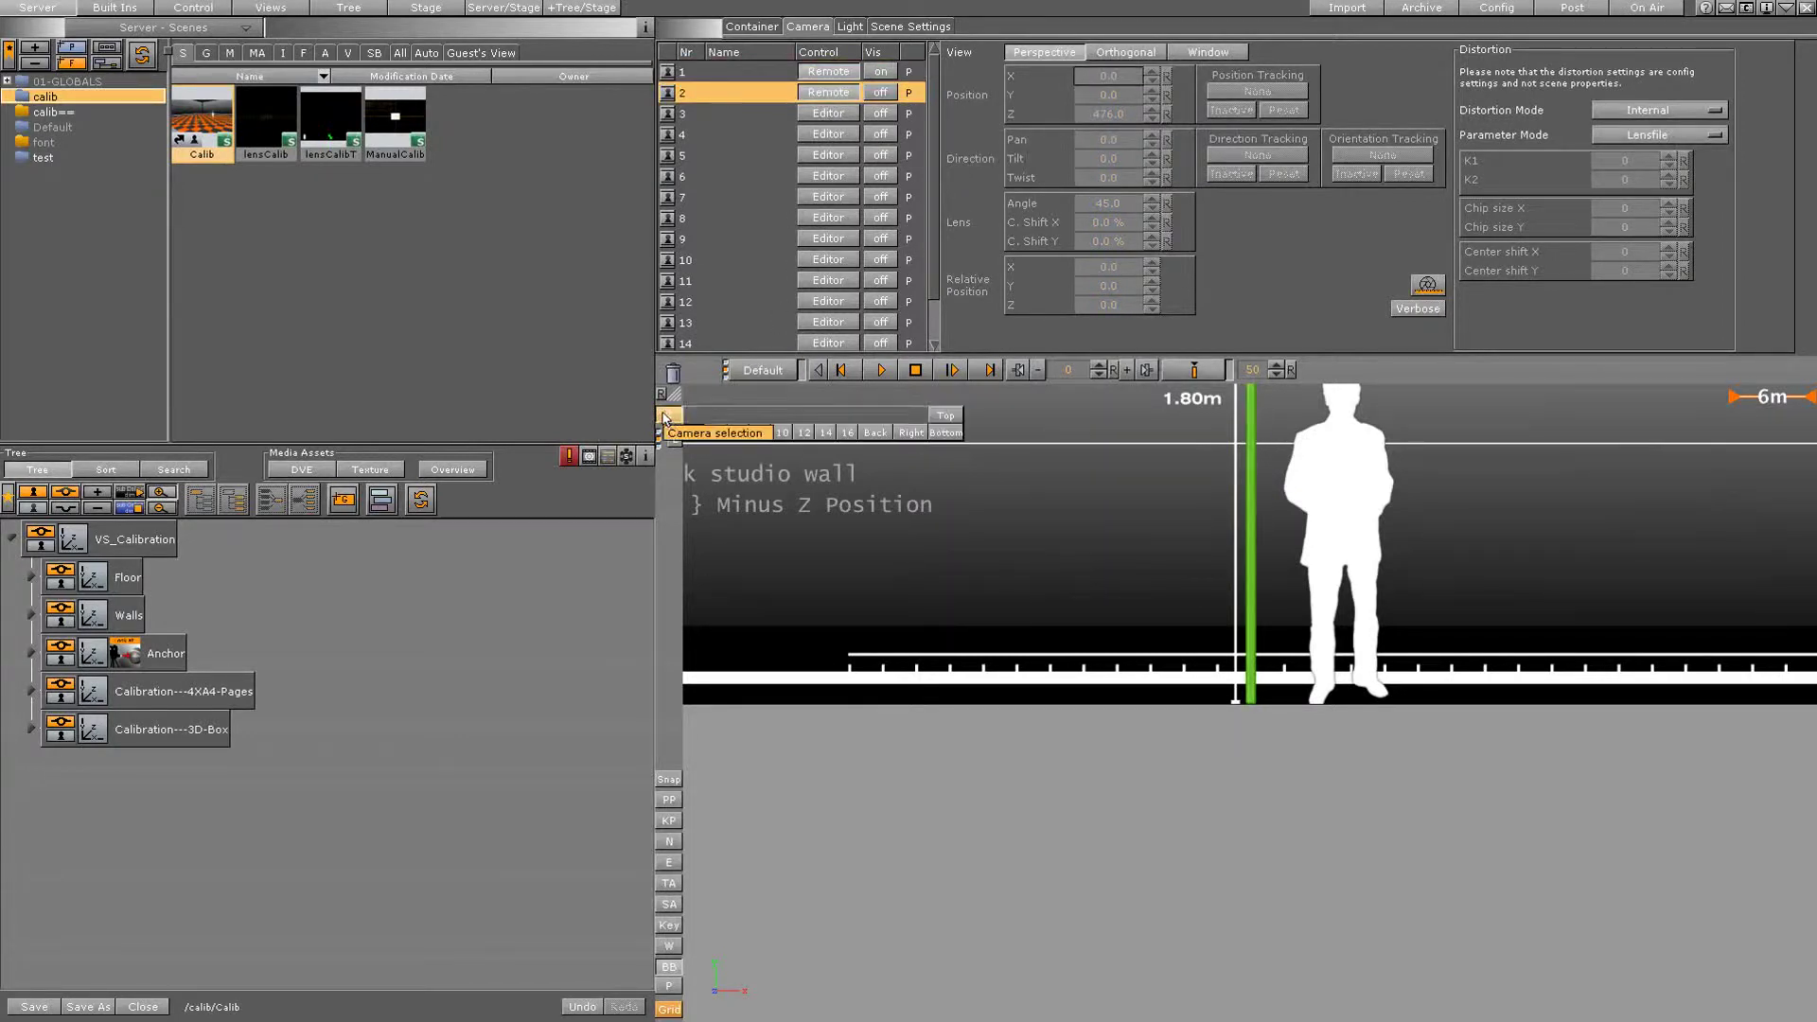
left_click(692, 423)
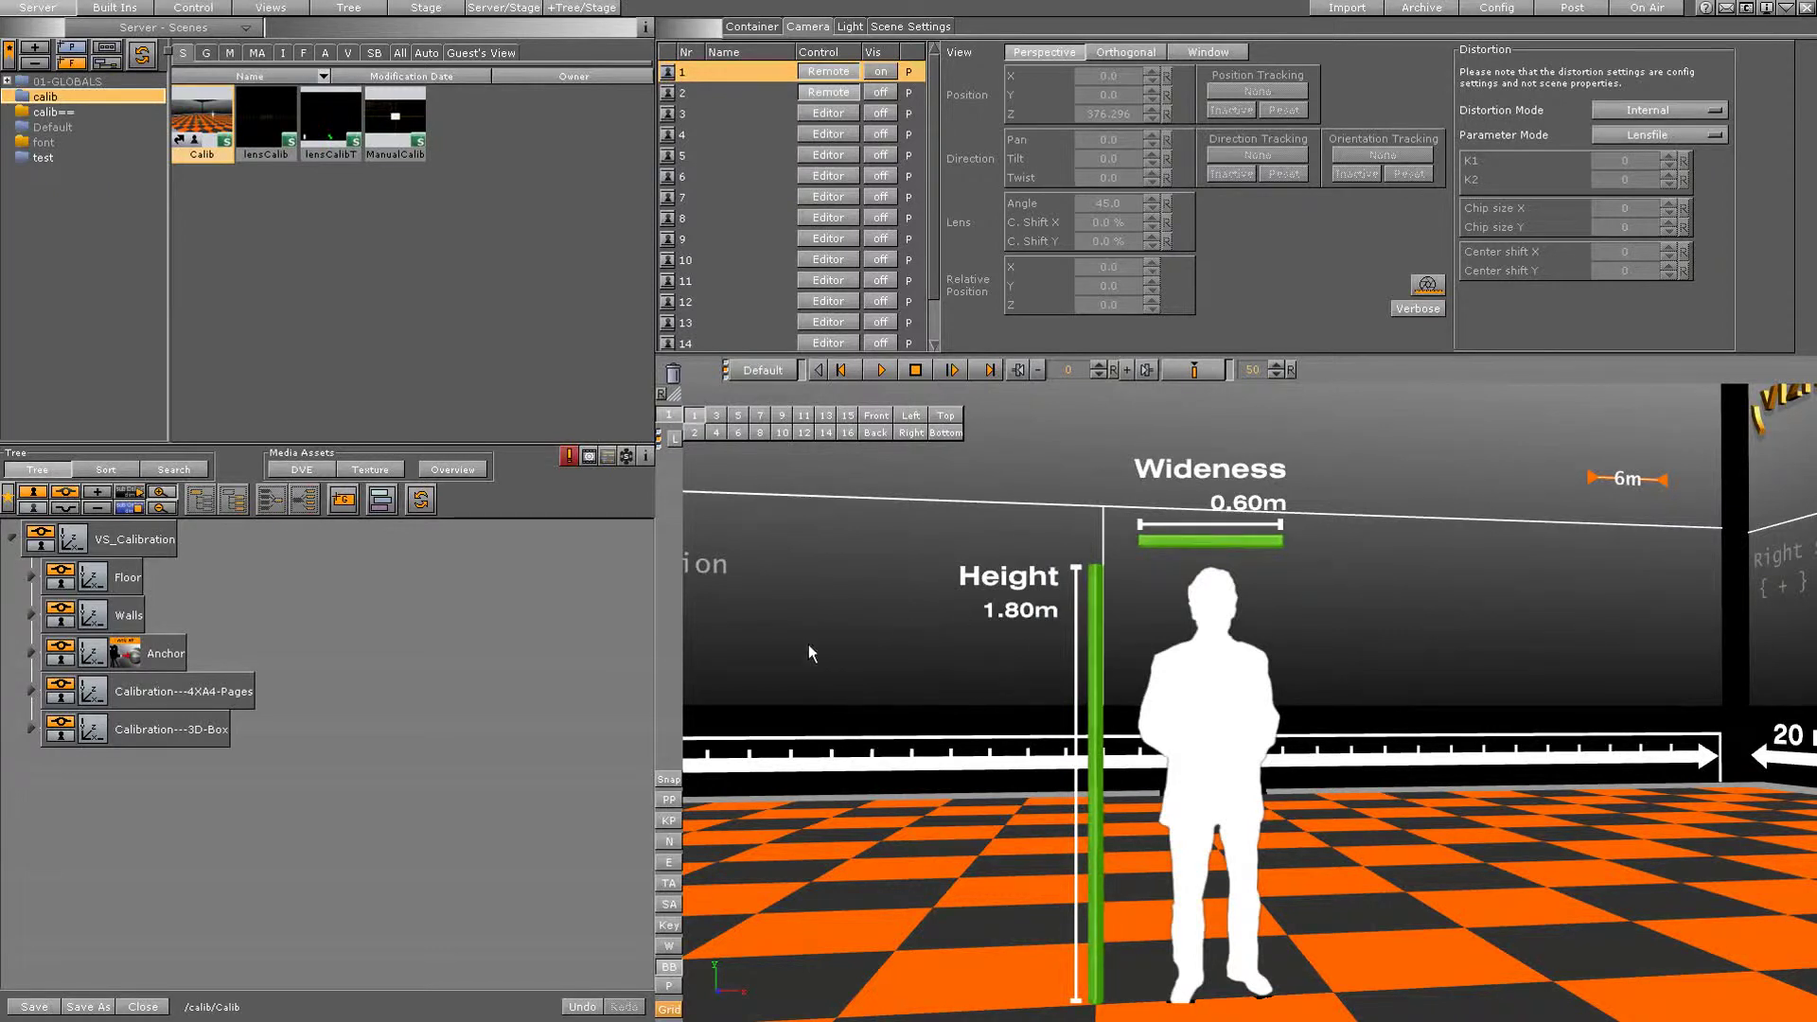
Set the scene's render sequence to Virtual Studio, checking the key signal before and after the change.
left_click(673, 928)
left_click(673, 927)
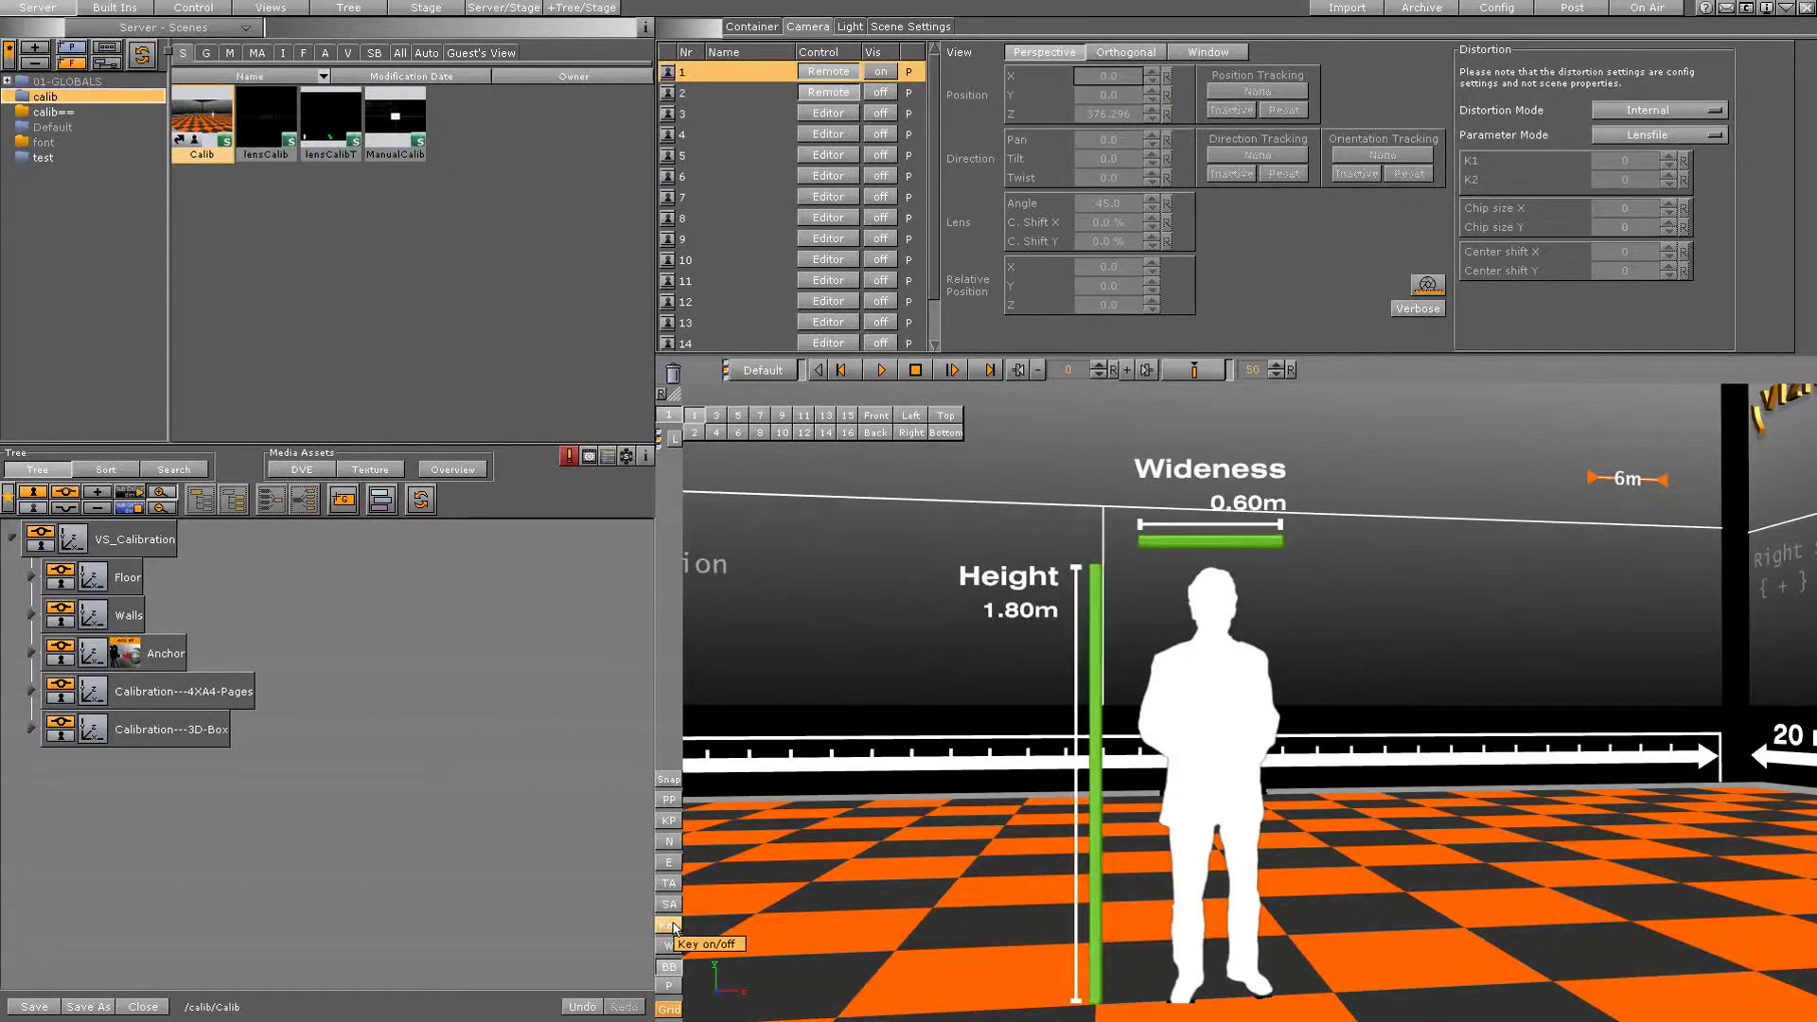
left_click(943, 28)
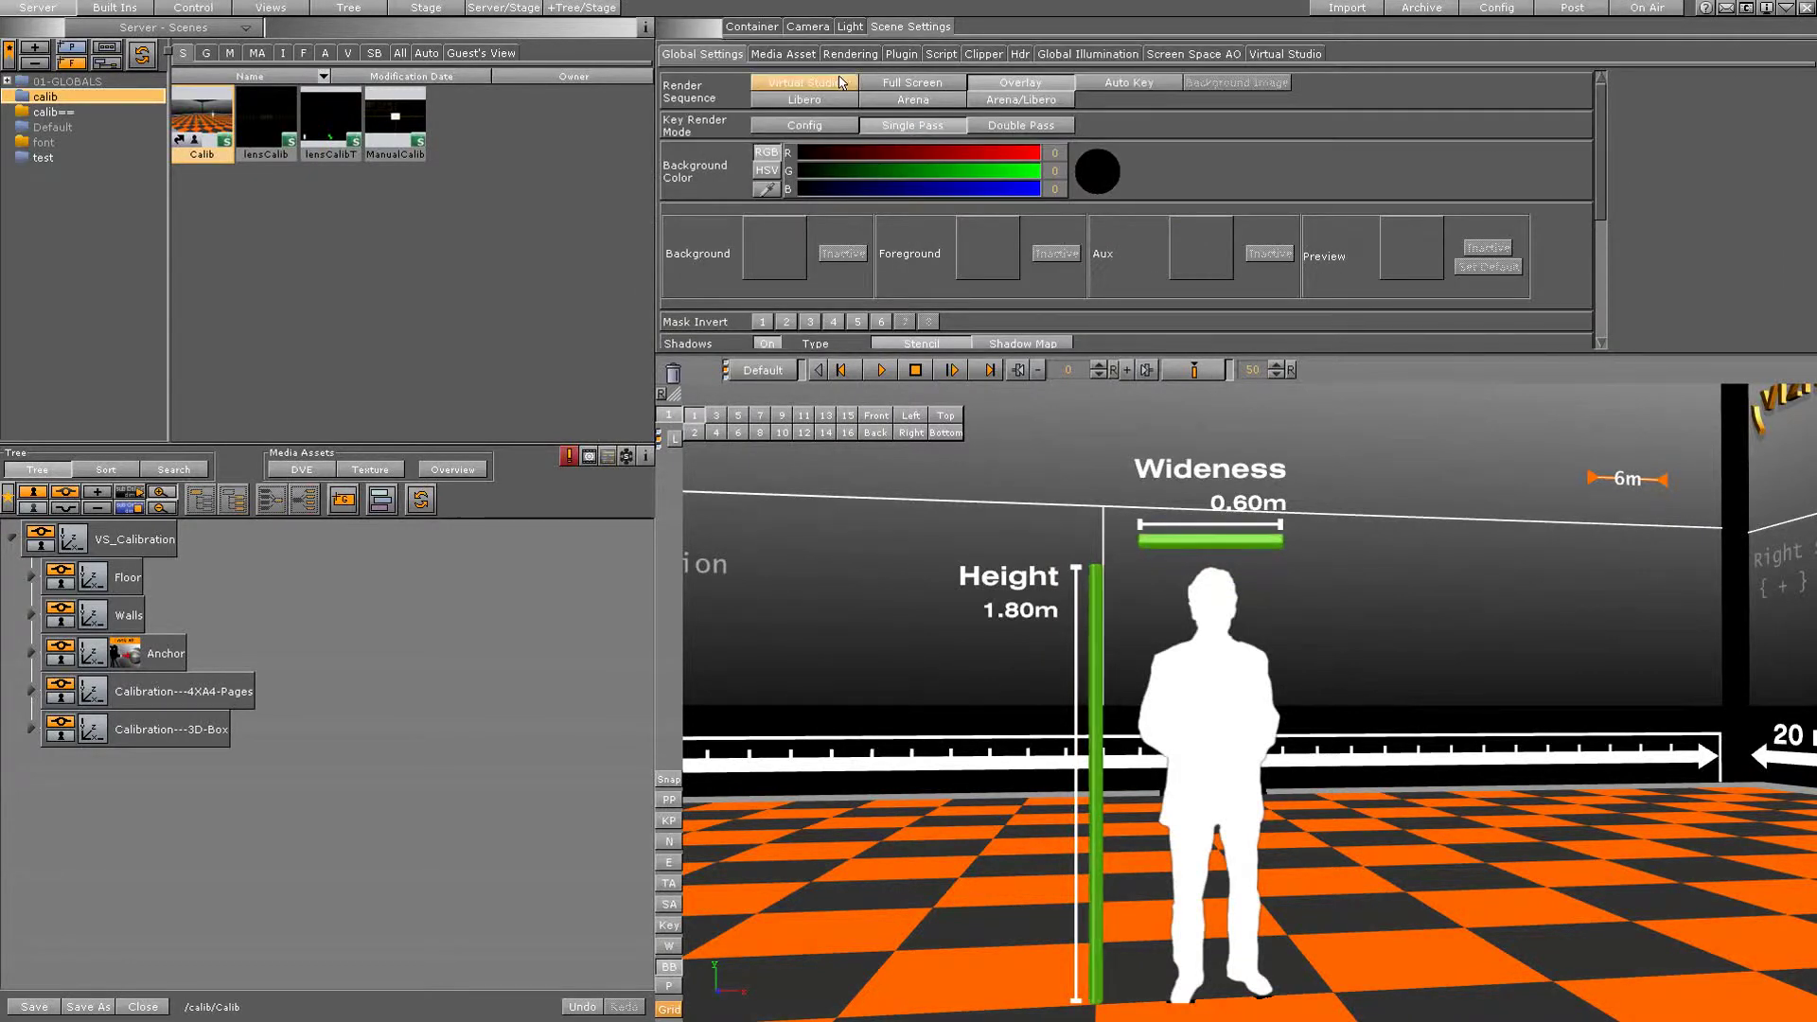
left_click(804, 83)
left_click(668, 925)
left_click(668, 924)
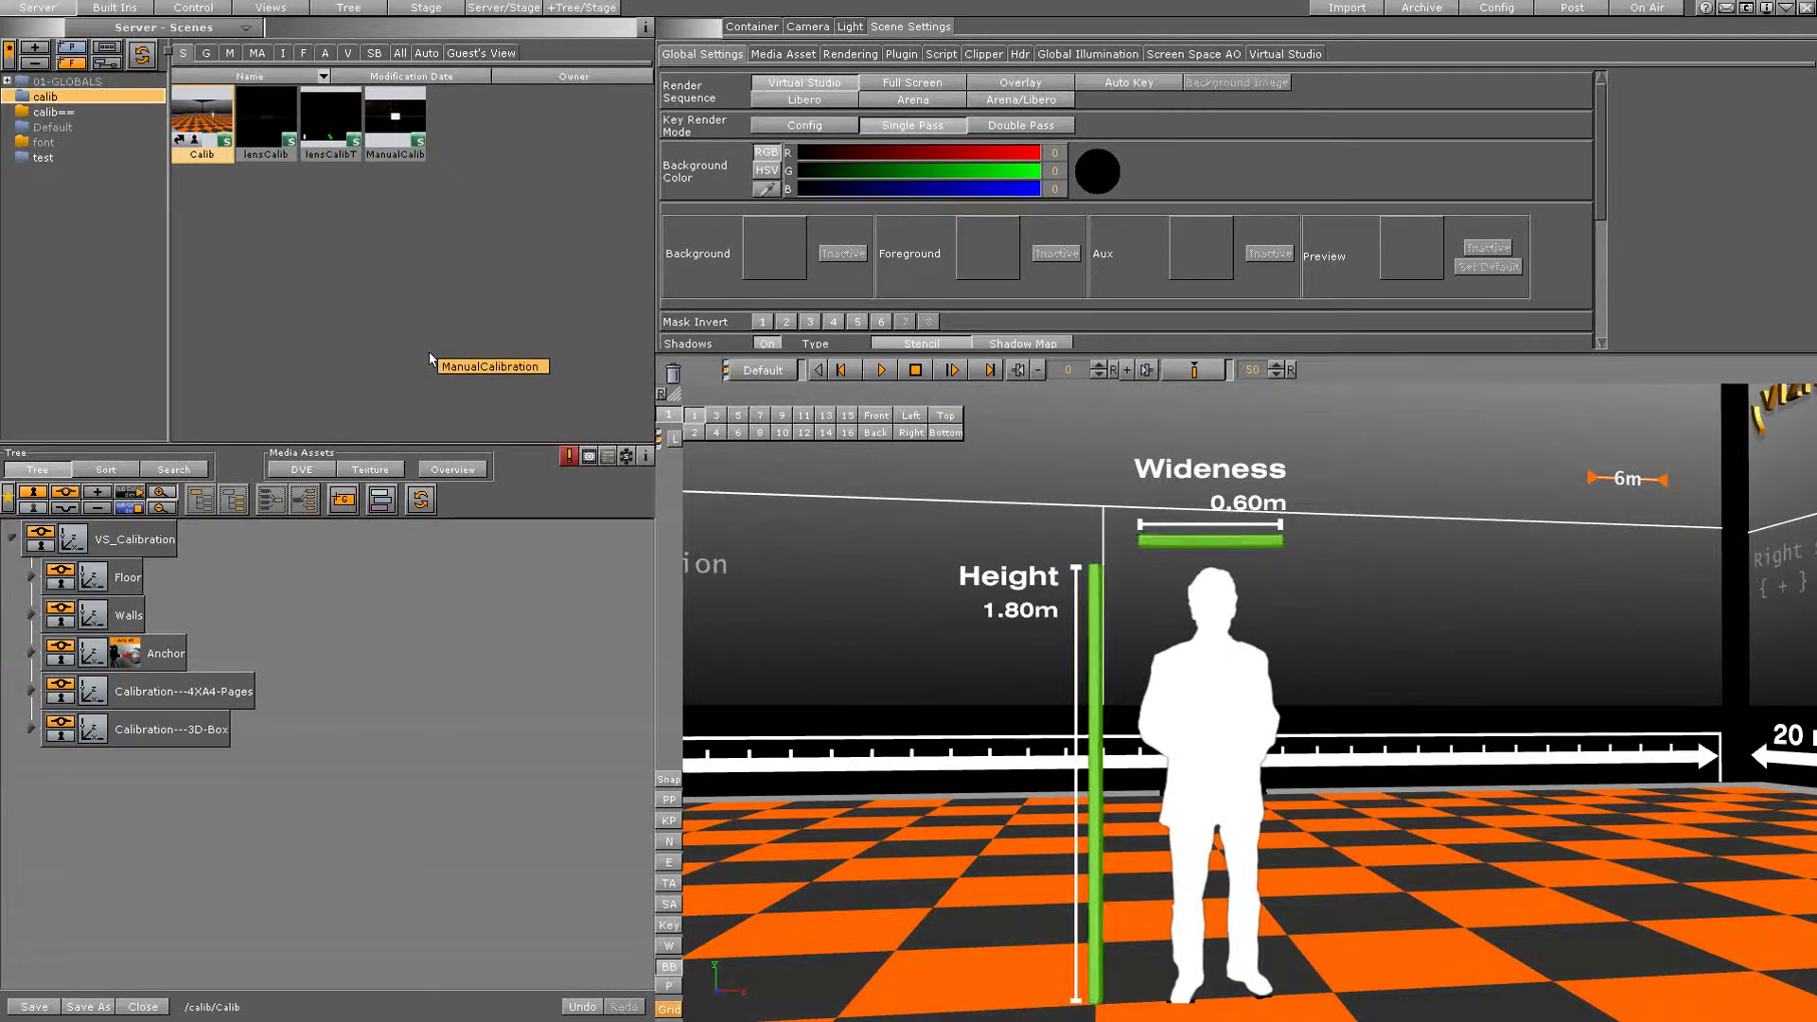
Save the Calib scene and collapse the camera selection in the renderer.
left_click(809, 26)
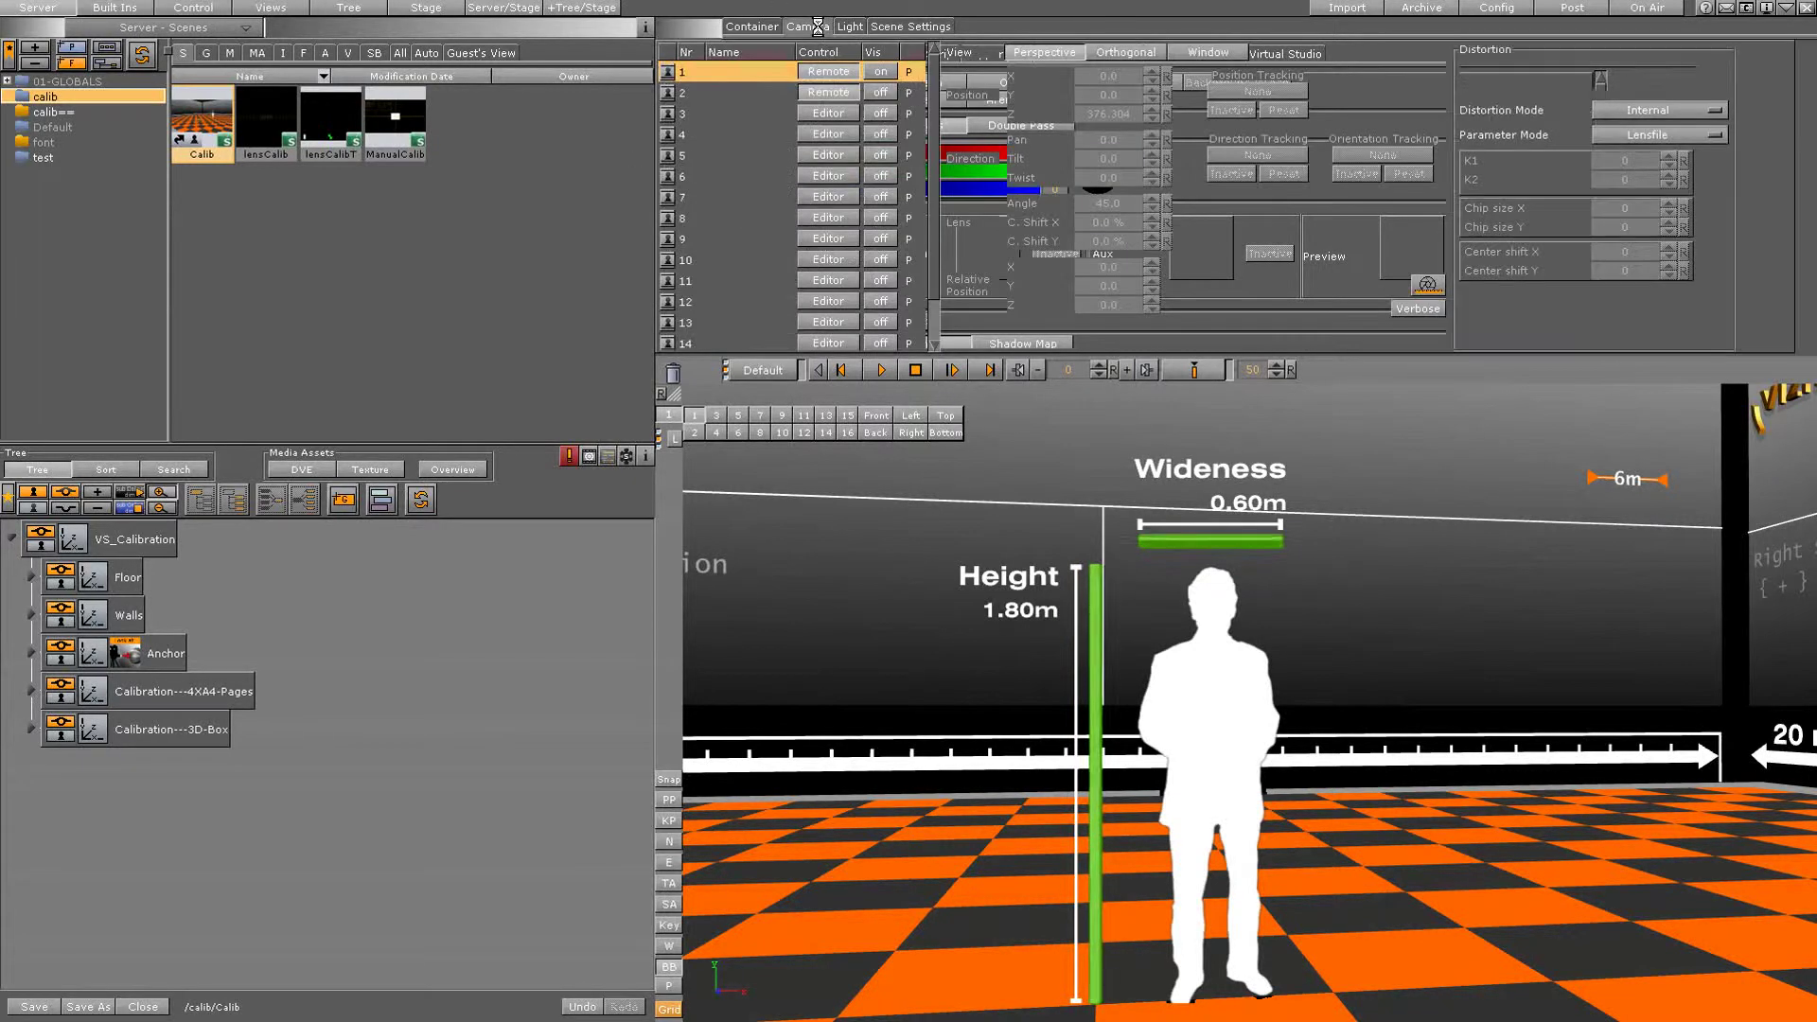
left_click(763, 26)
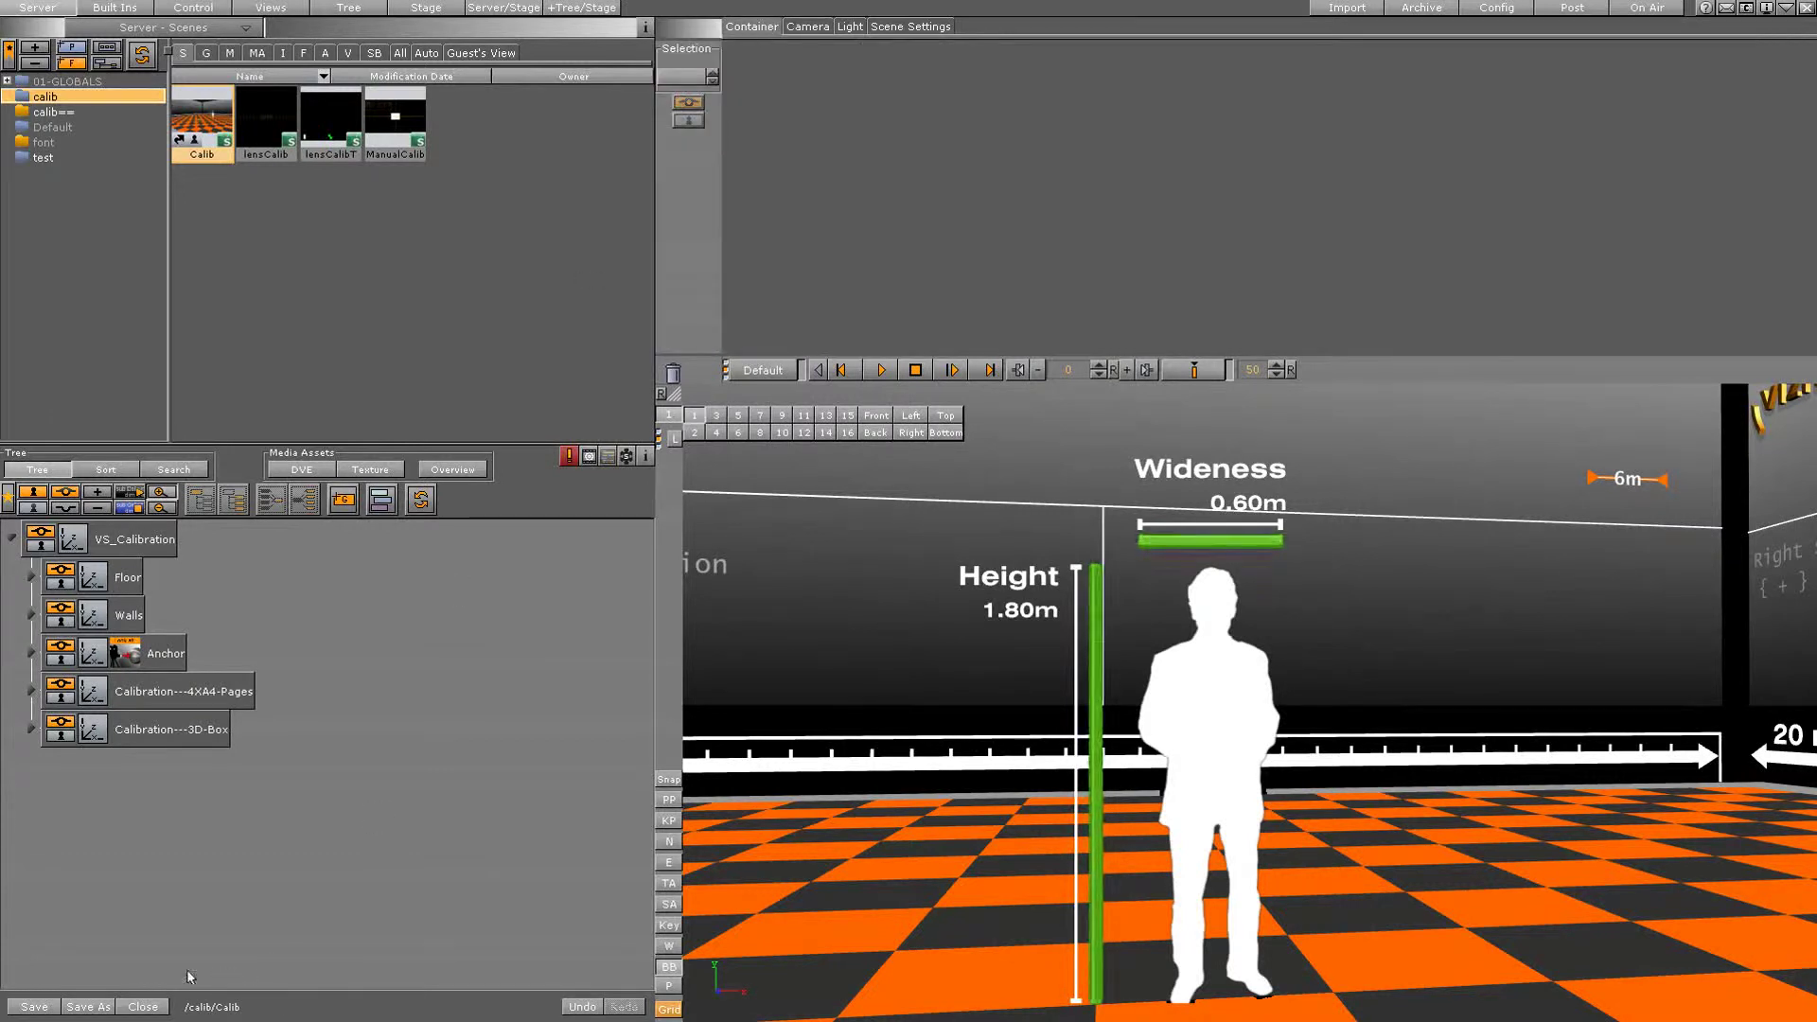
left_click(29, 1008)
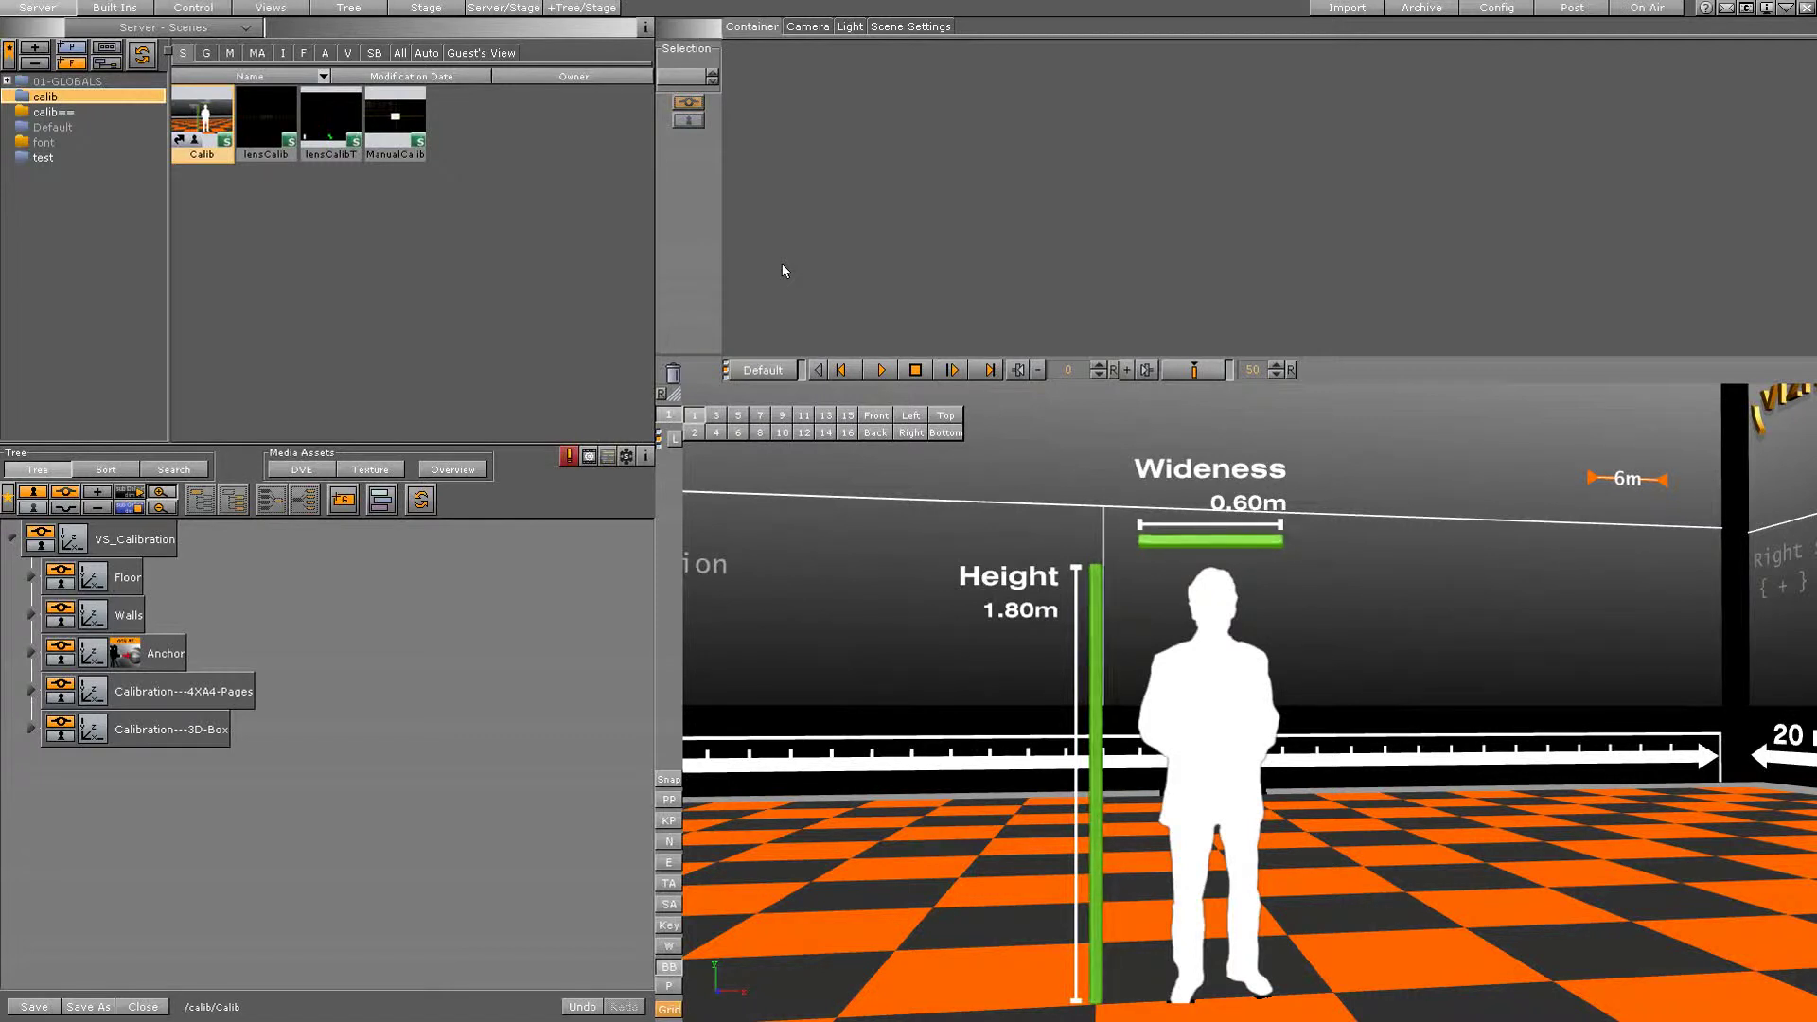
left_click(672, 419)
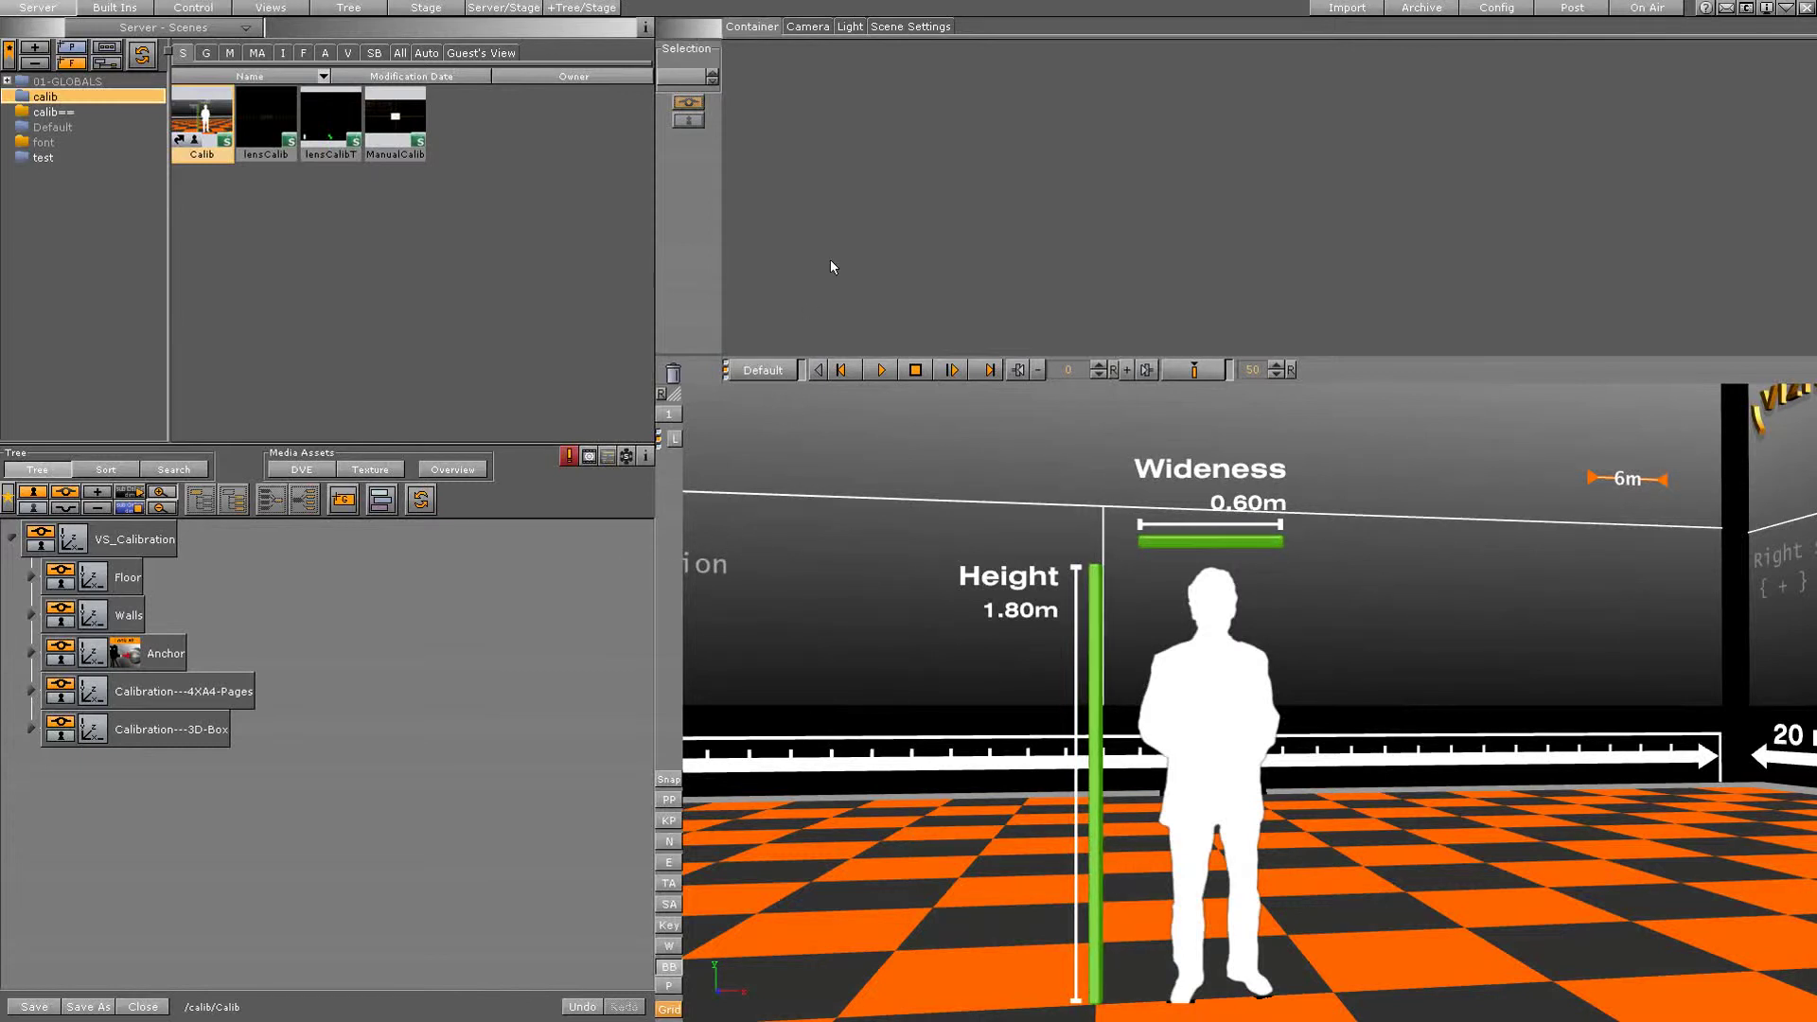
Switch to Studio Manager, open the Cyc CoCyc Editor and frame the whole CYC outline in its view.
key("alt+Tab")
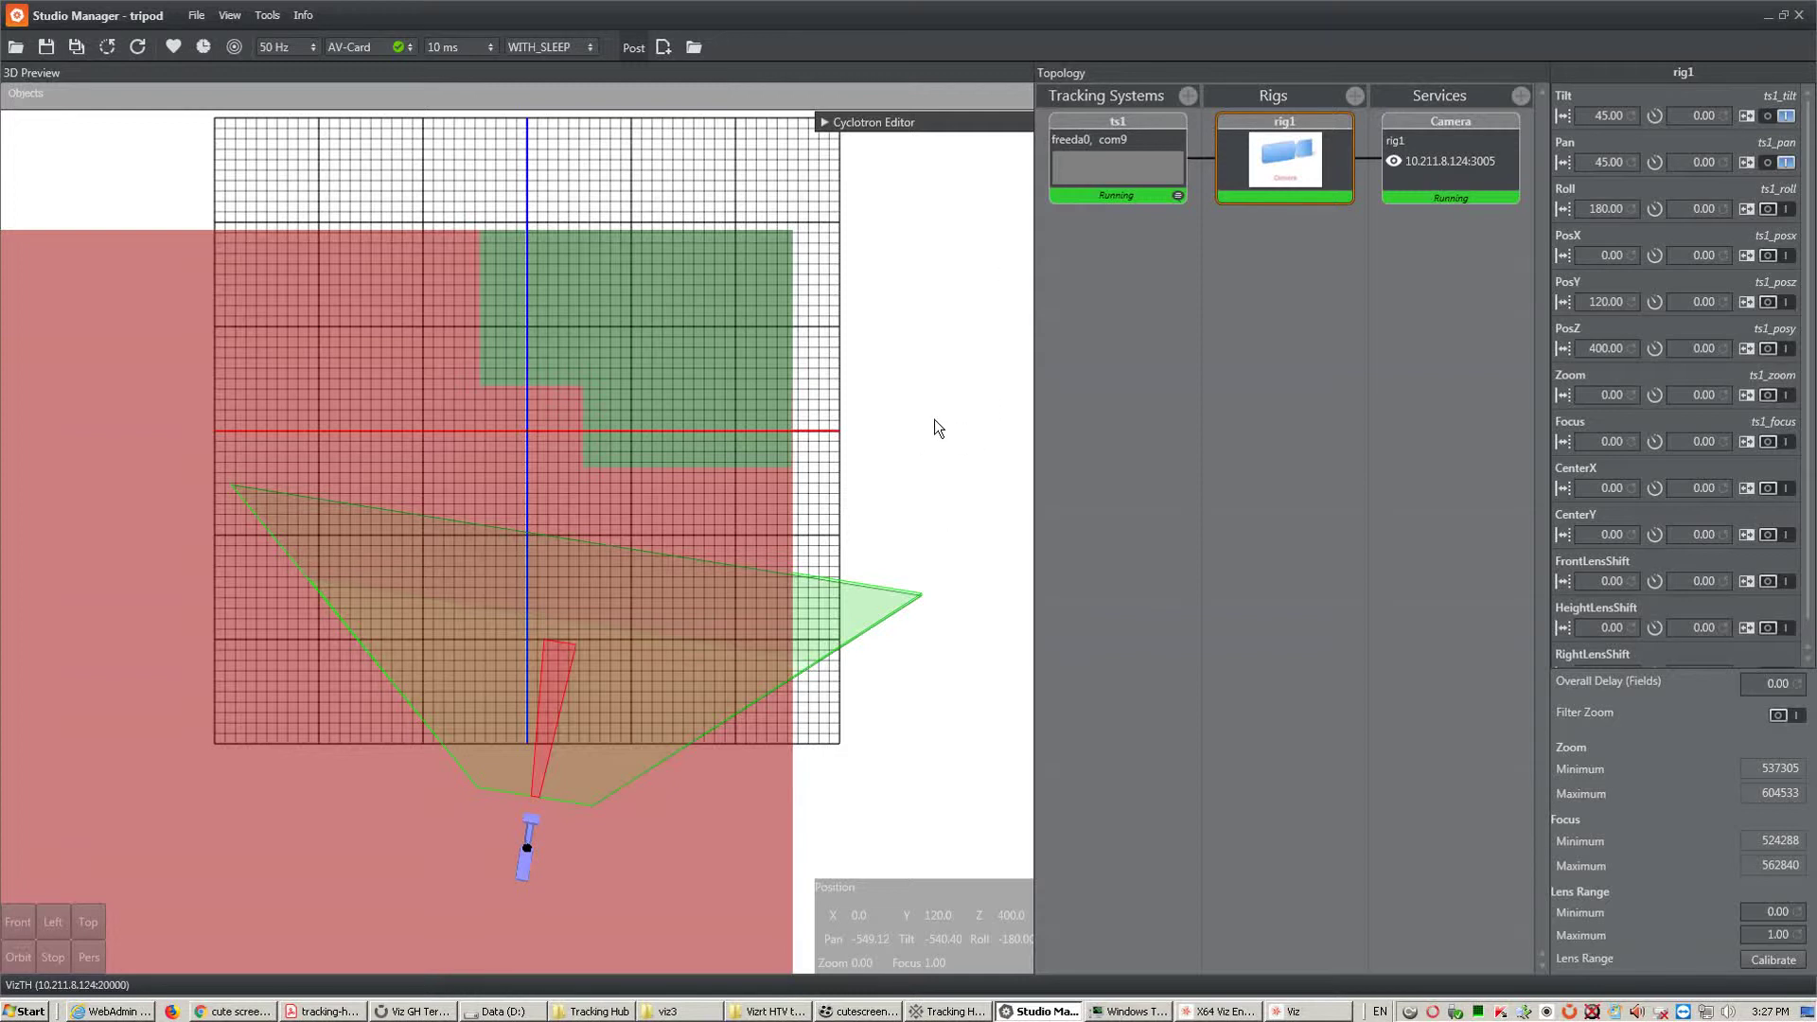
left_click_drag(934, 418, 878, 531)
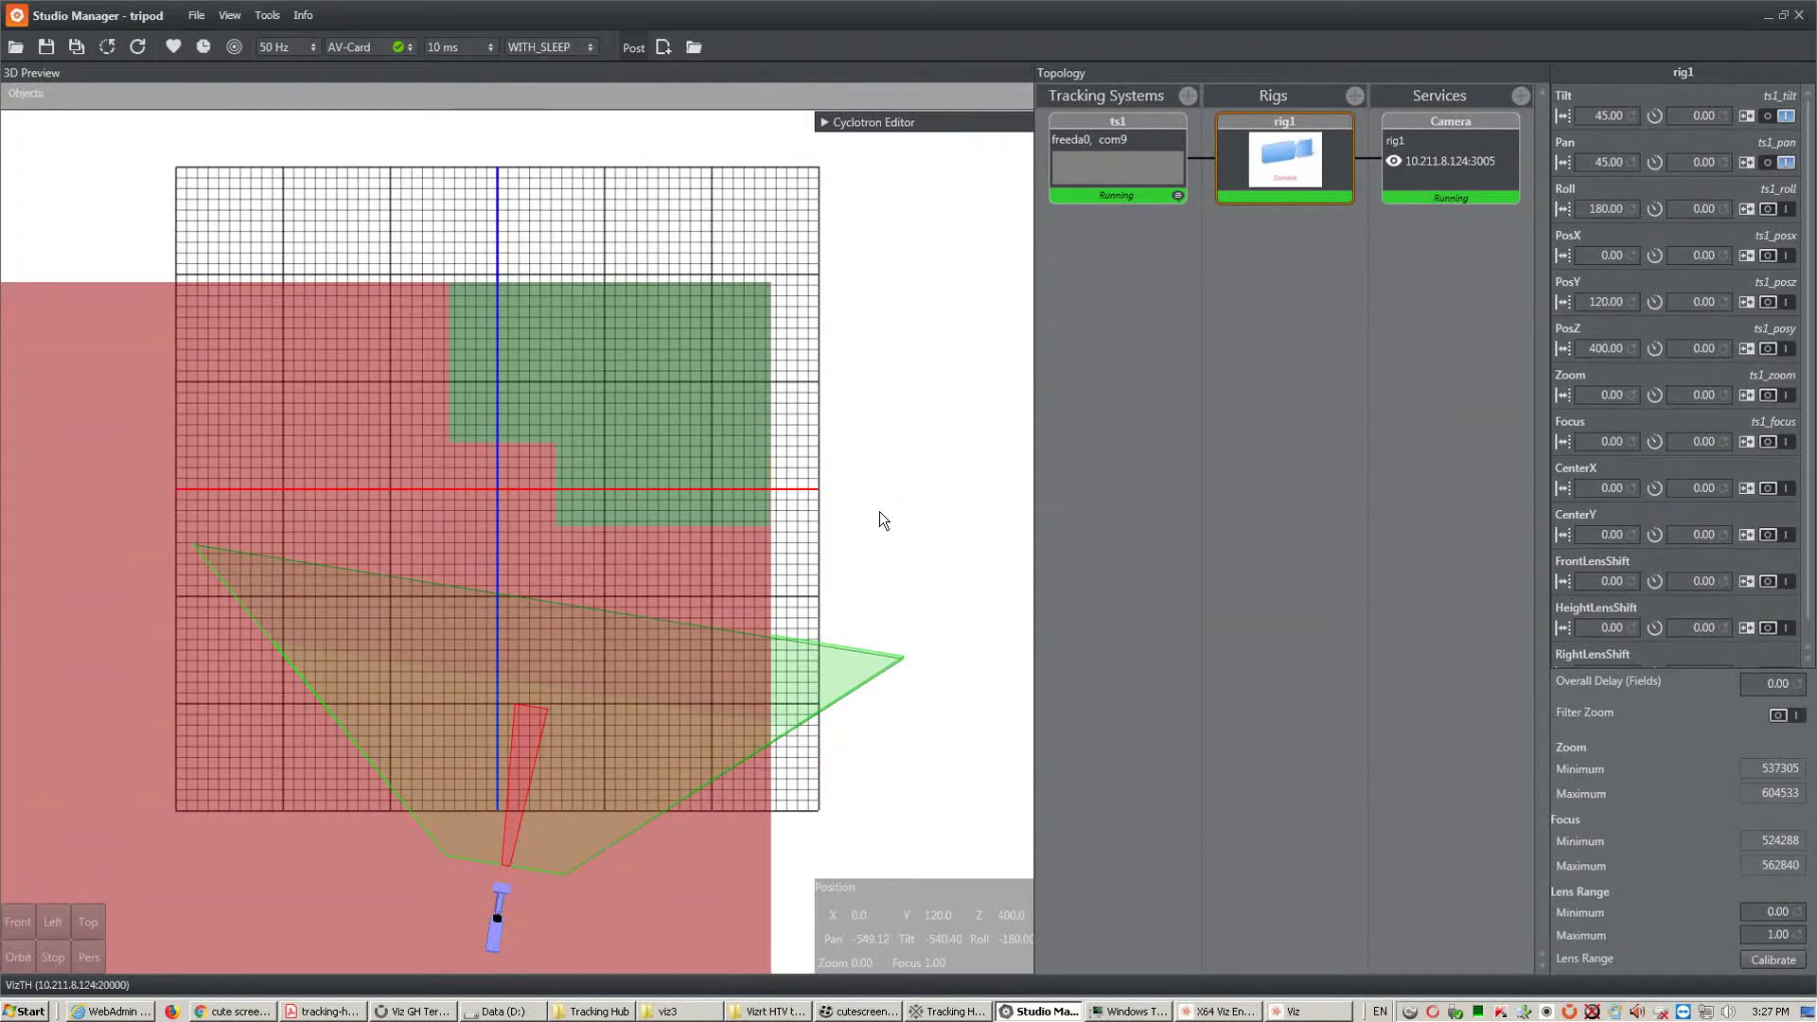
scroll(879, 511, "up", 1)
scroll(879, 520, "up", 1)
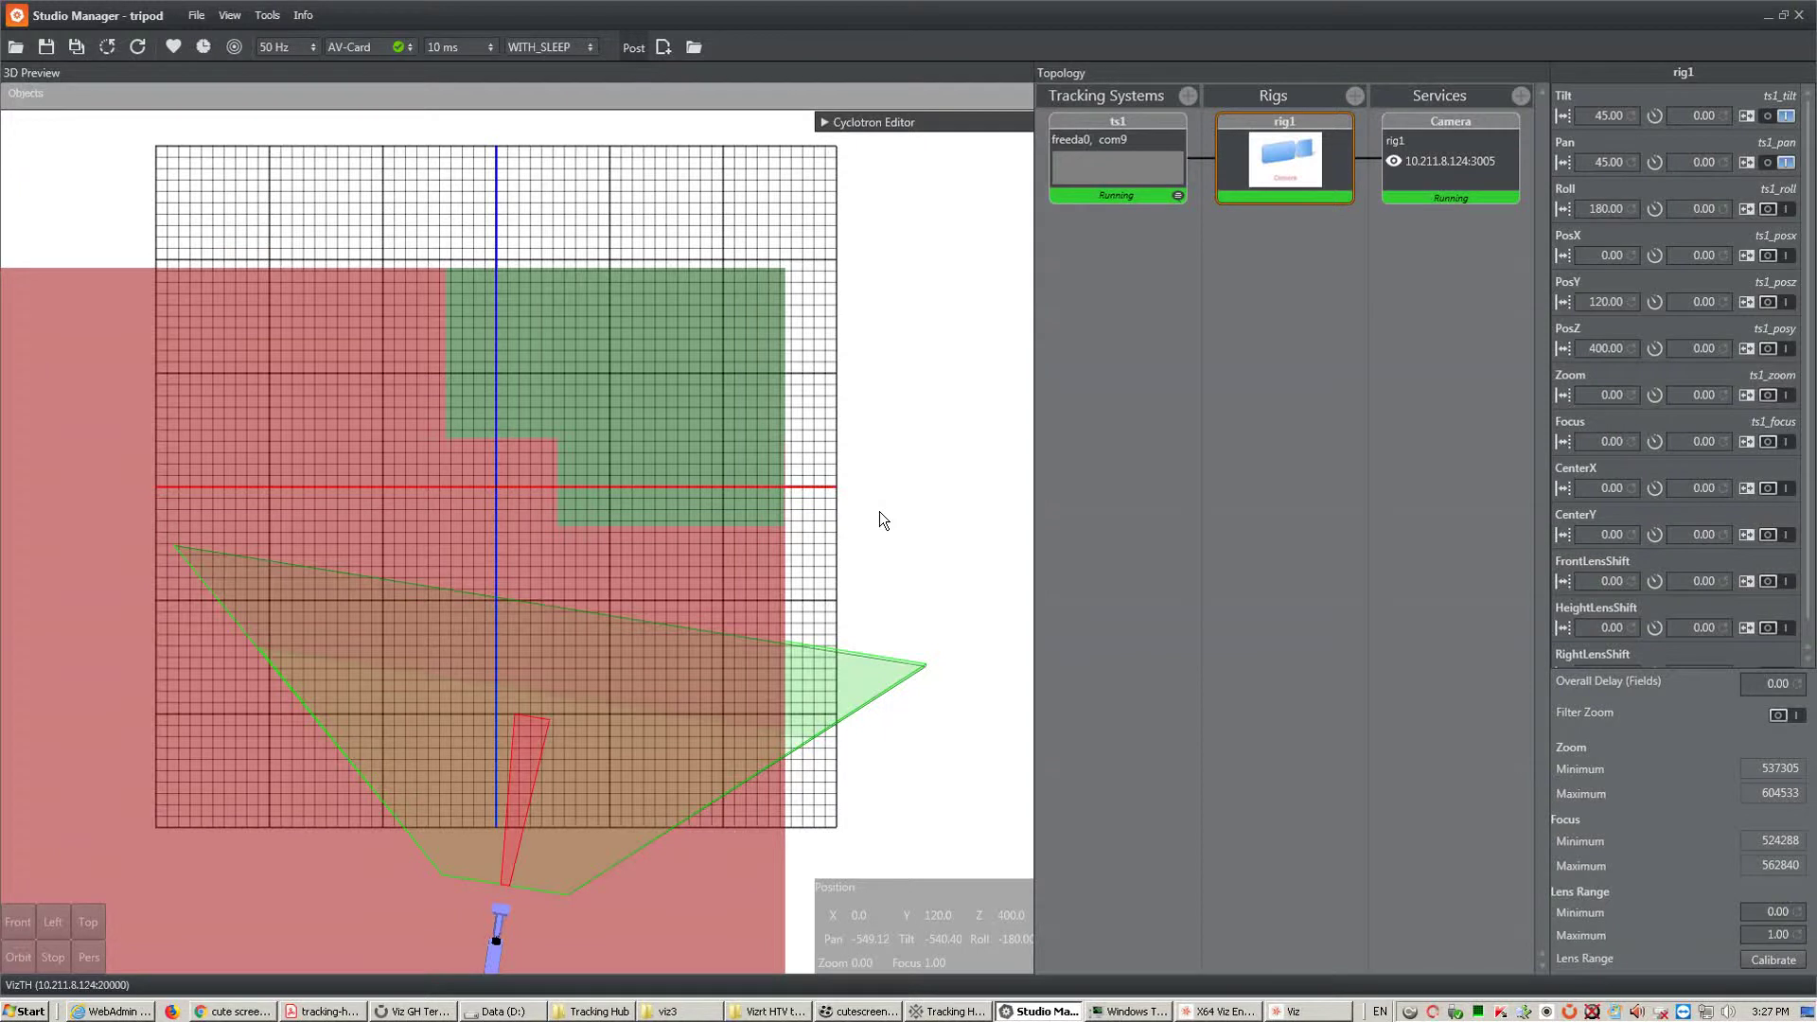
scroll(879, 520, "up", 1)
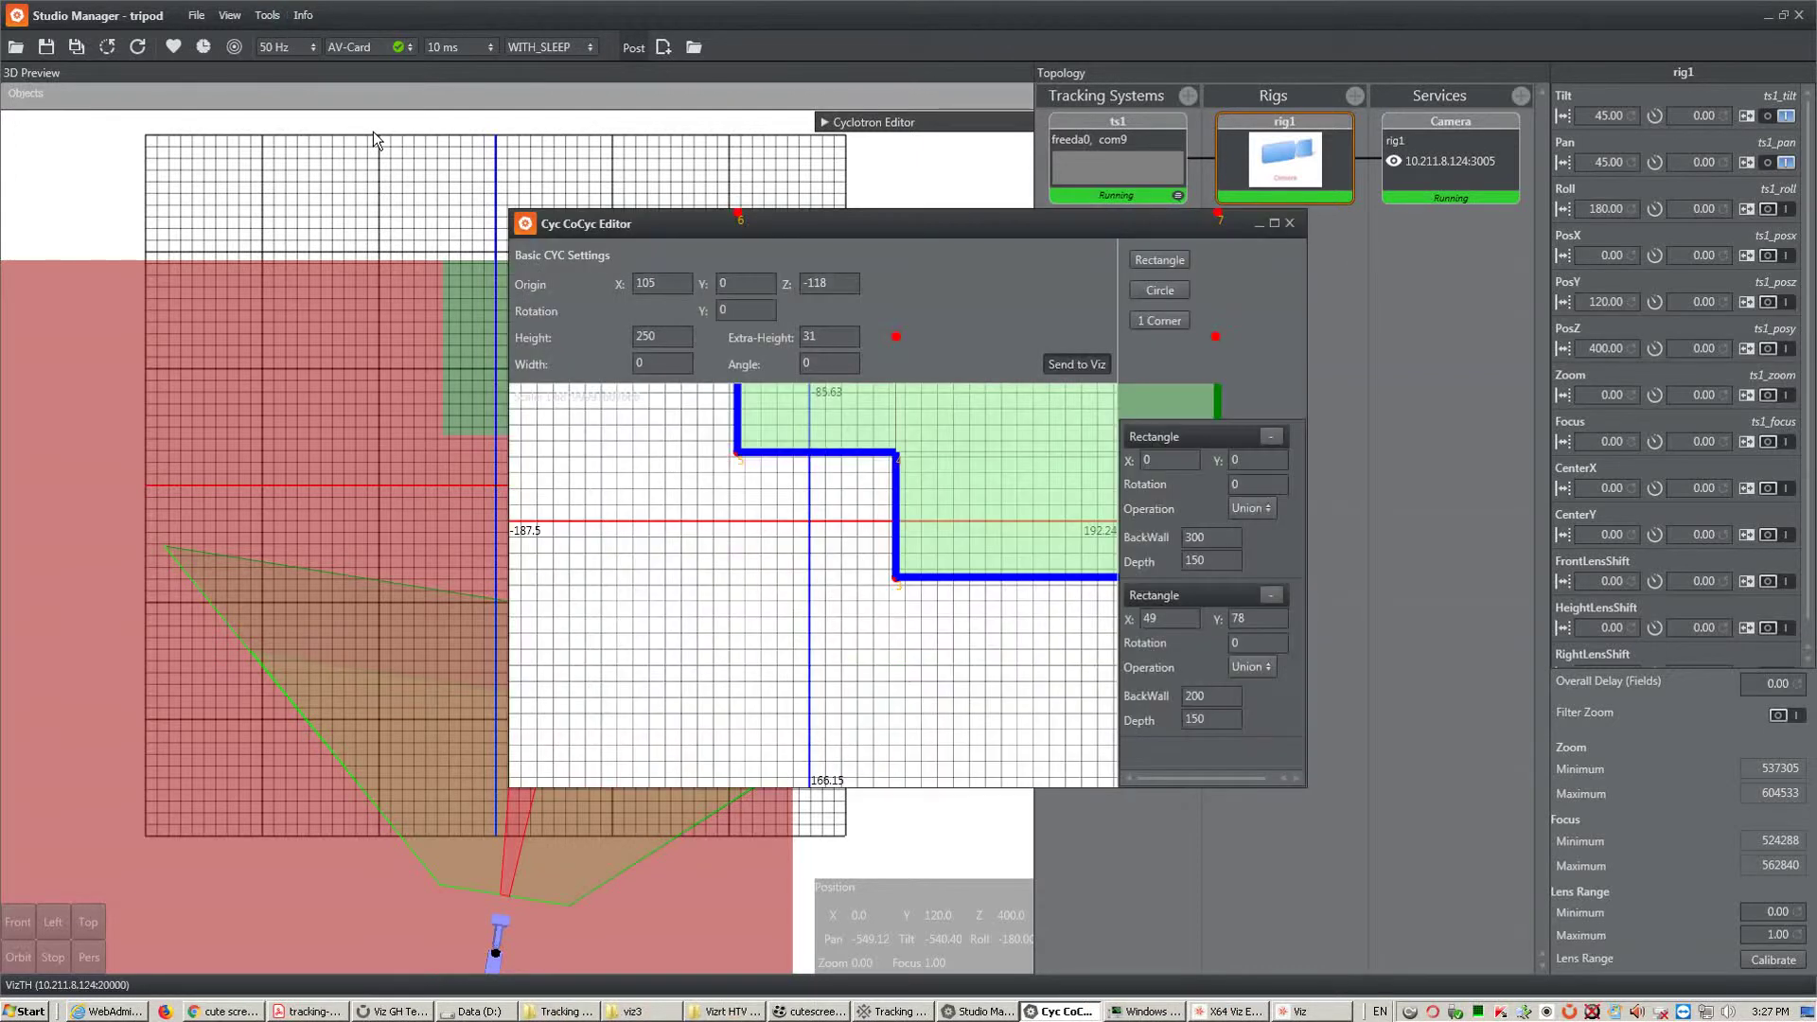
scroll(796, 596, "down", 4)
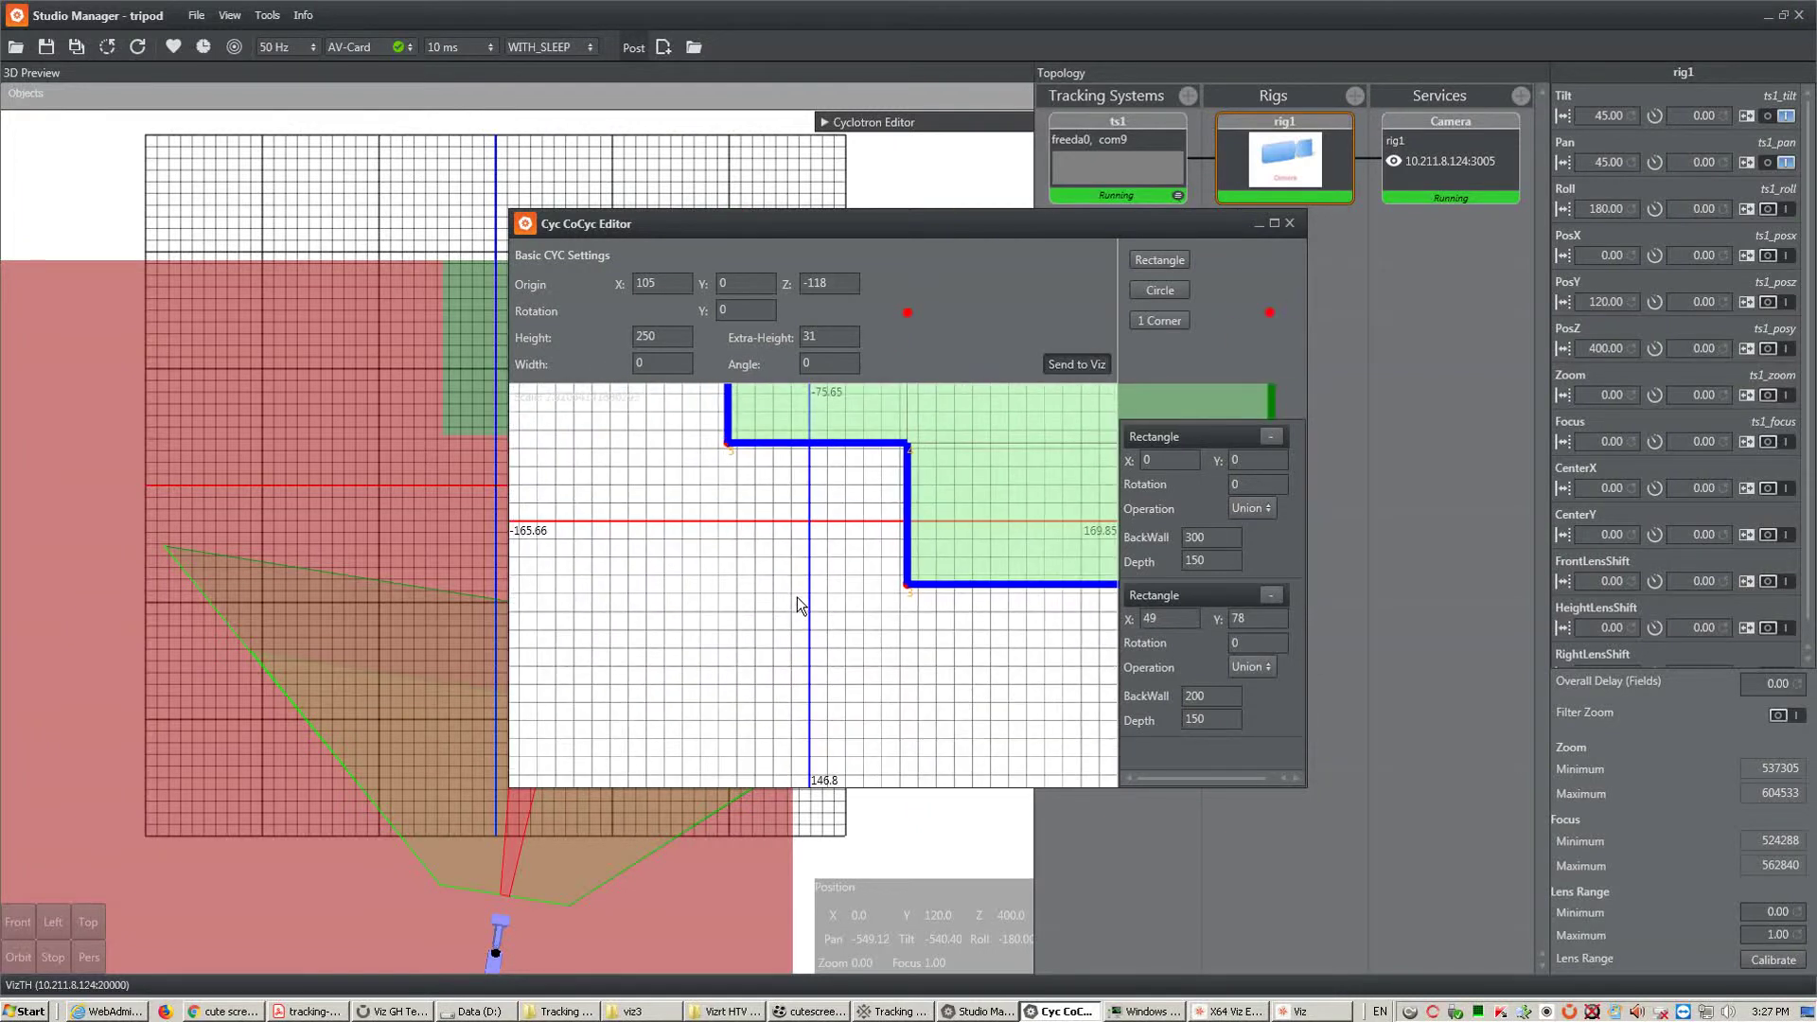
scroll(797, 596, "up", 1)
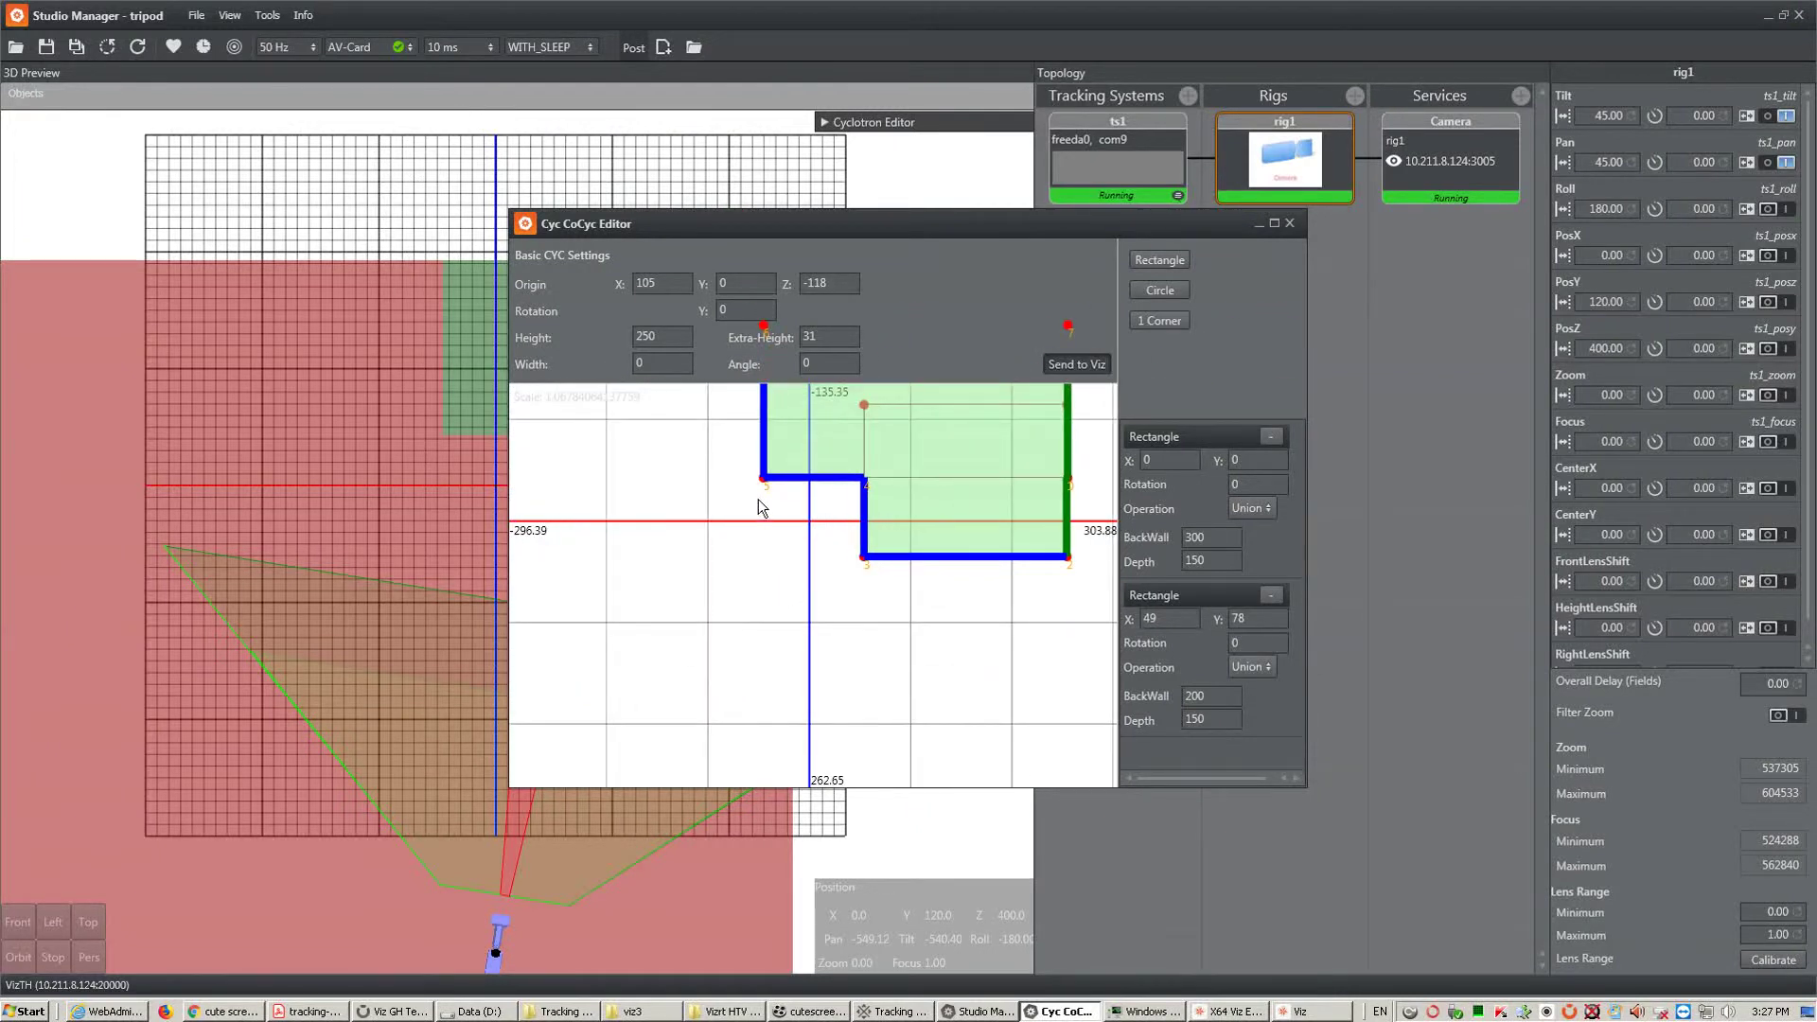
scroll(732, 609, "up", 1)
left_click_drag(728, 601, 703, 606)
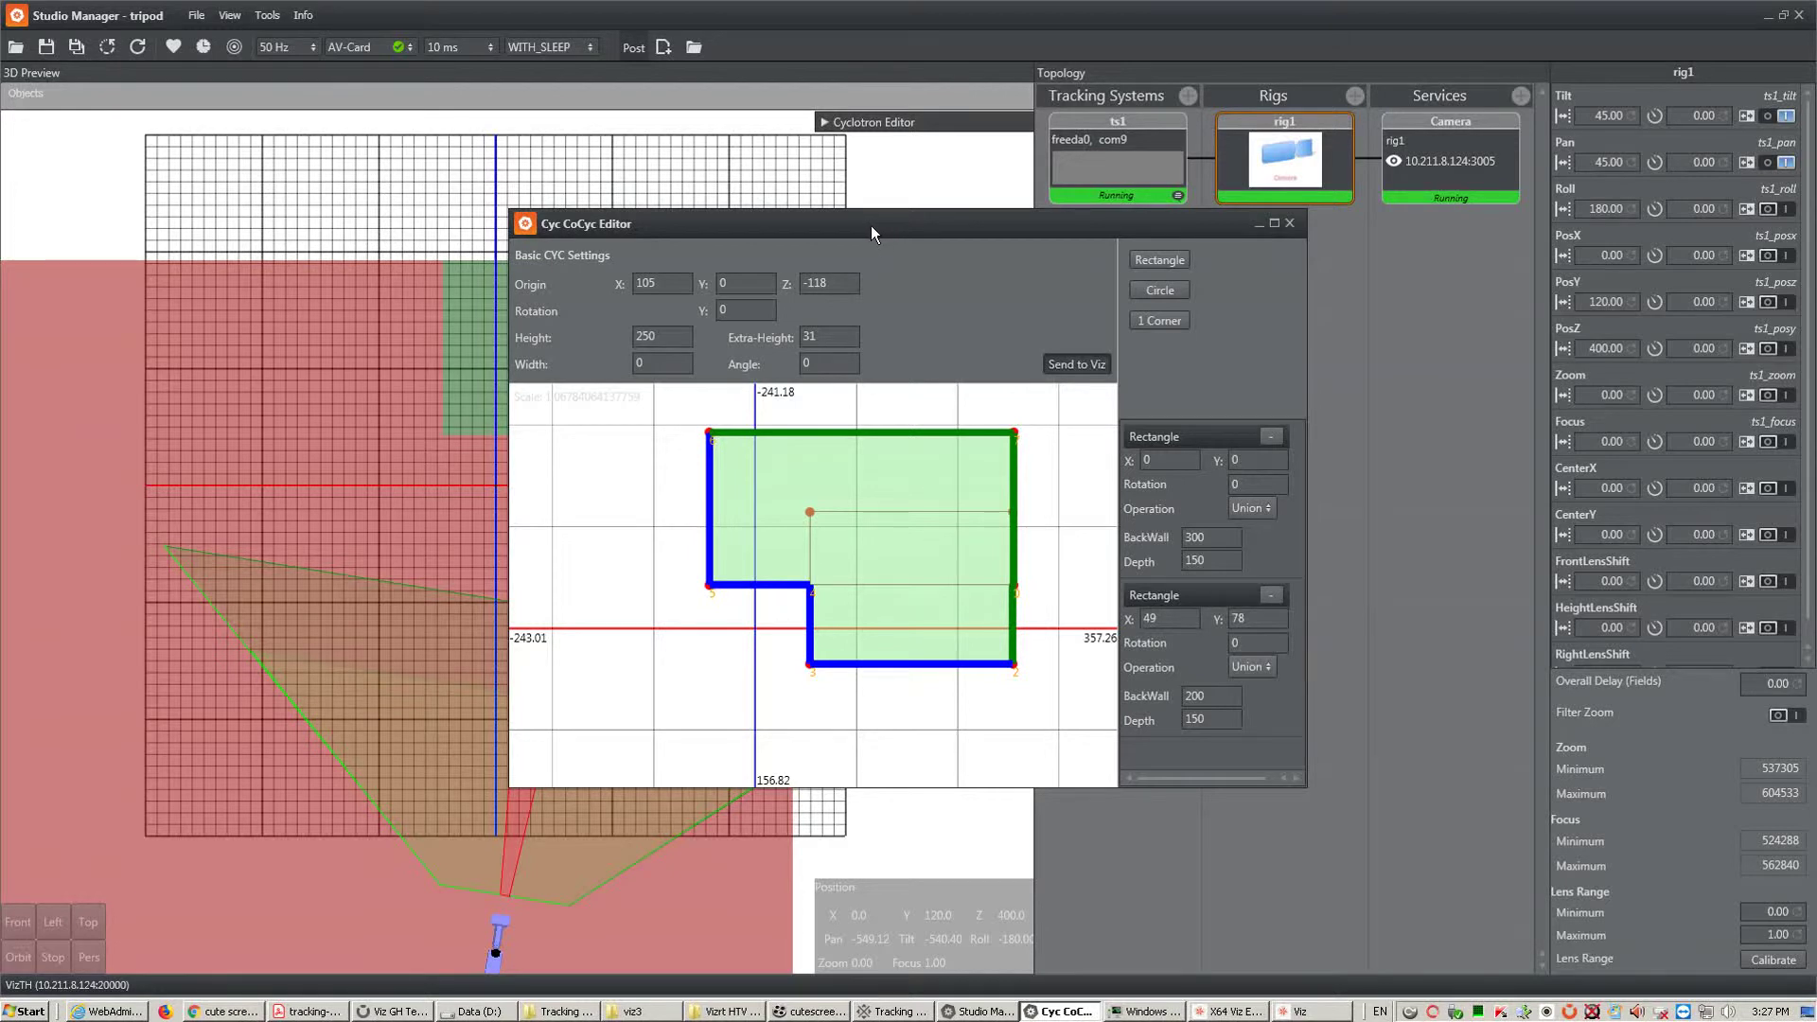
left_click_drag(871, 225, 855, 229)
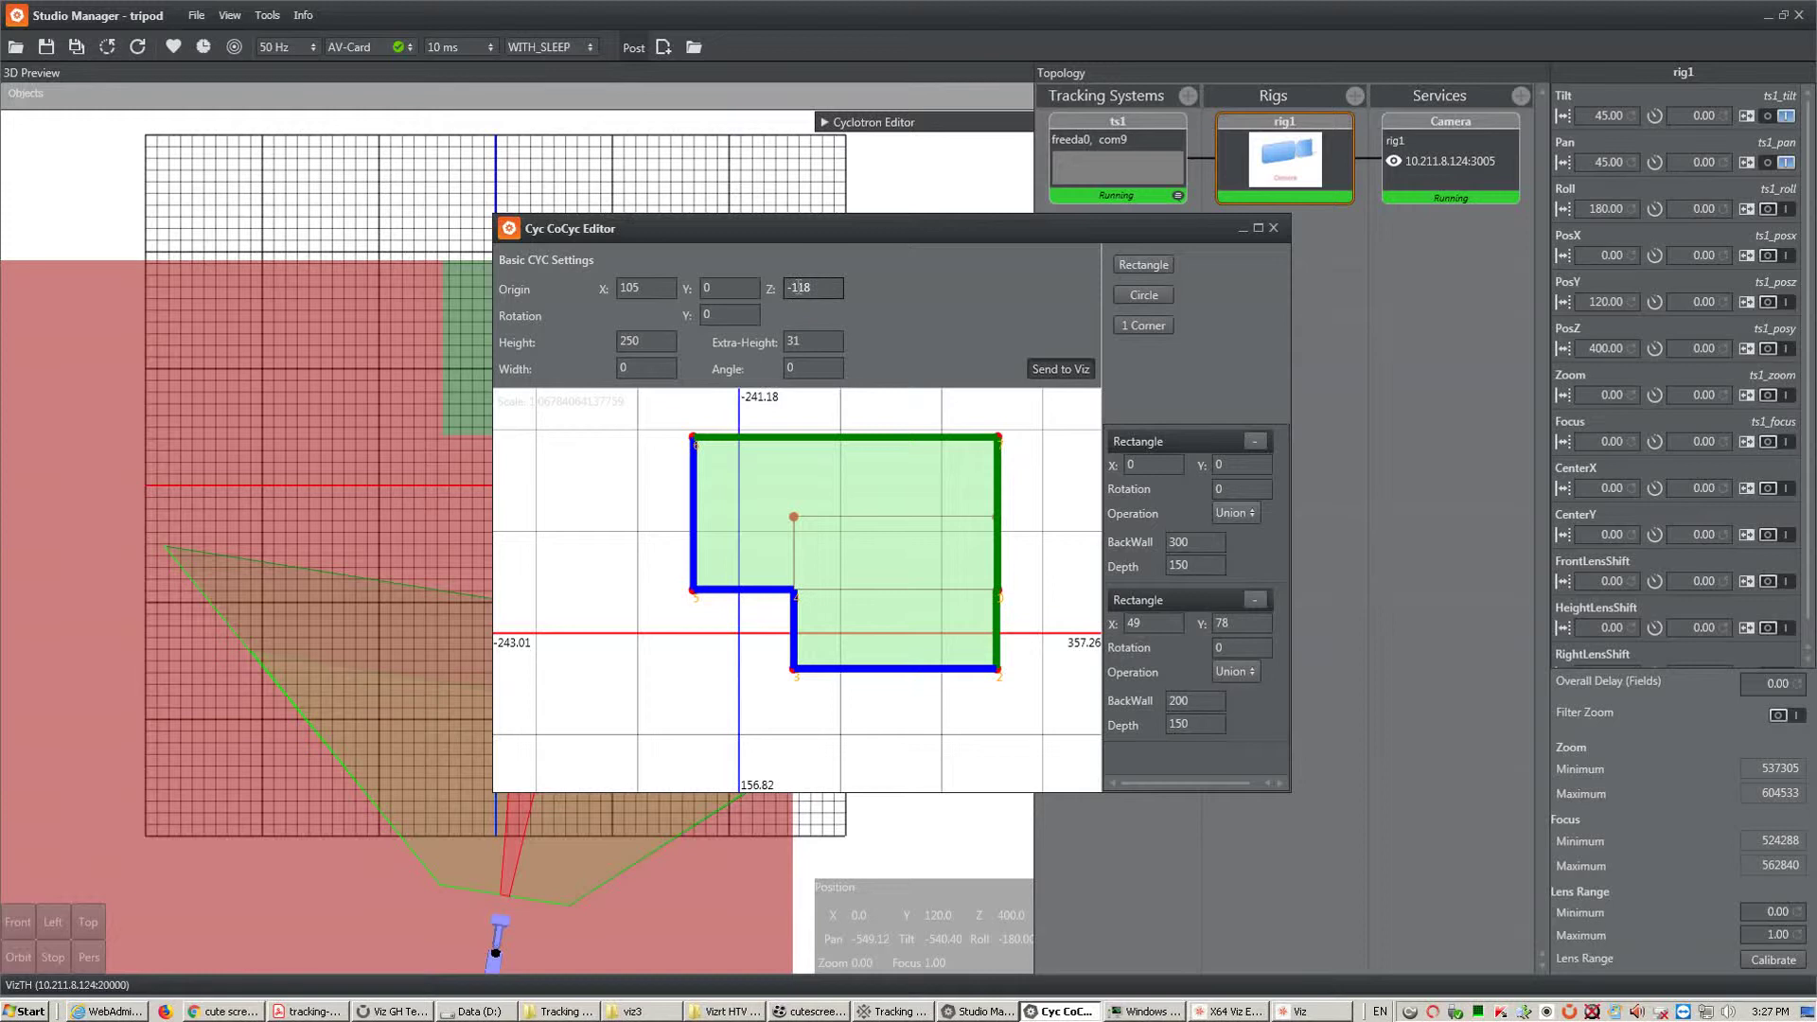
Try to adjust the Z value of the CYC origin in the Cyc CoCyc Editor, clearing the field for a new entry.
scroll(812, 289, "down", 8)
scroll(805, 294, "up", 15)
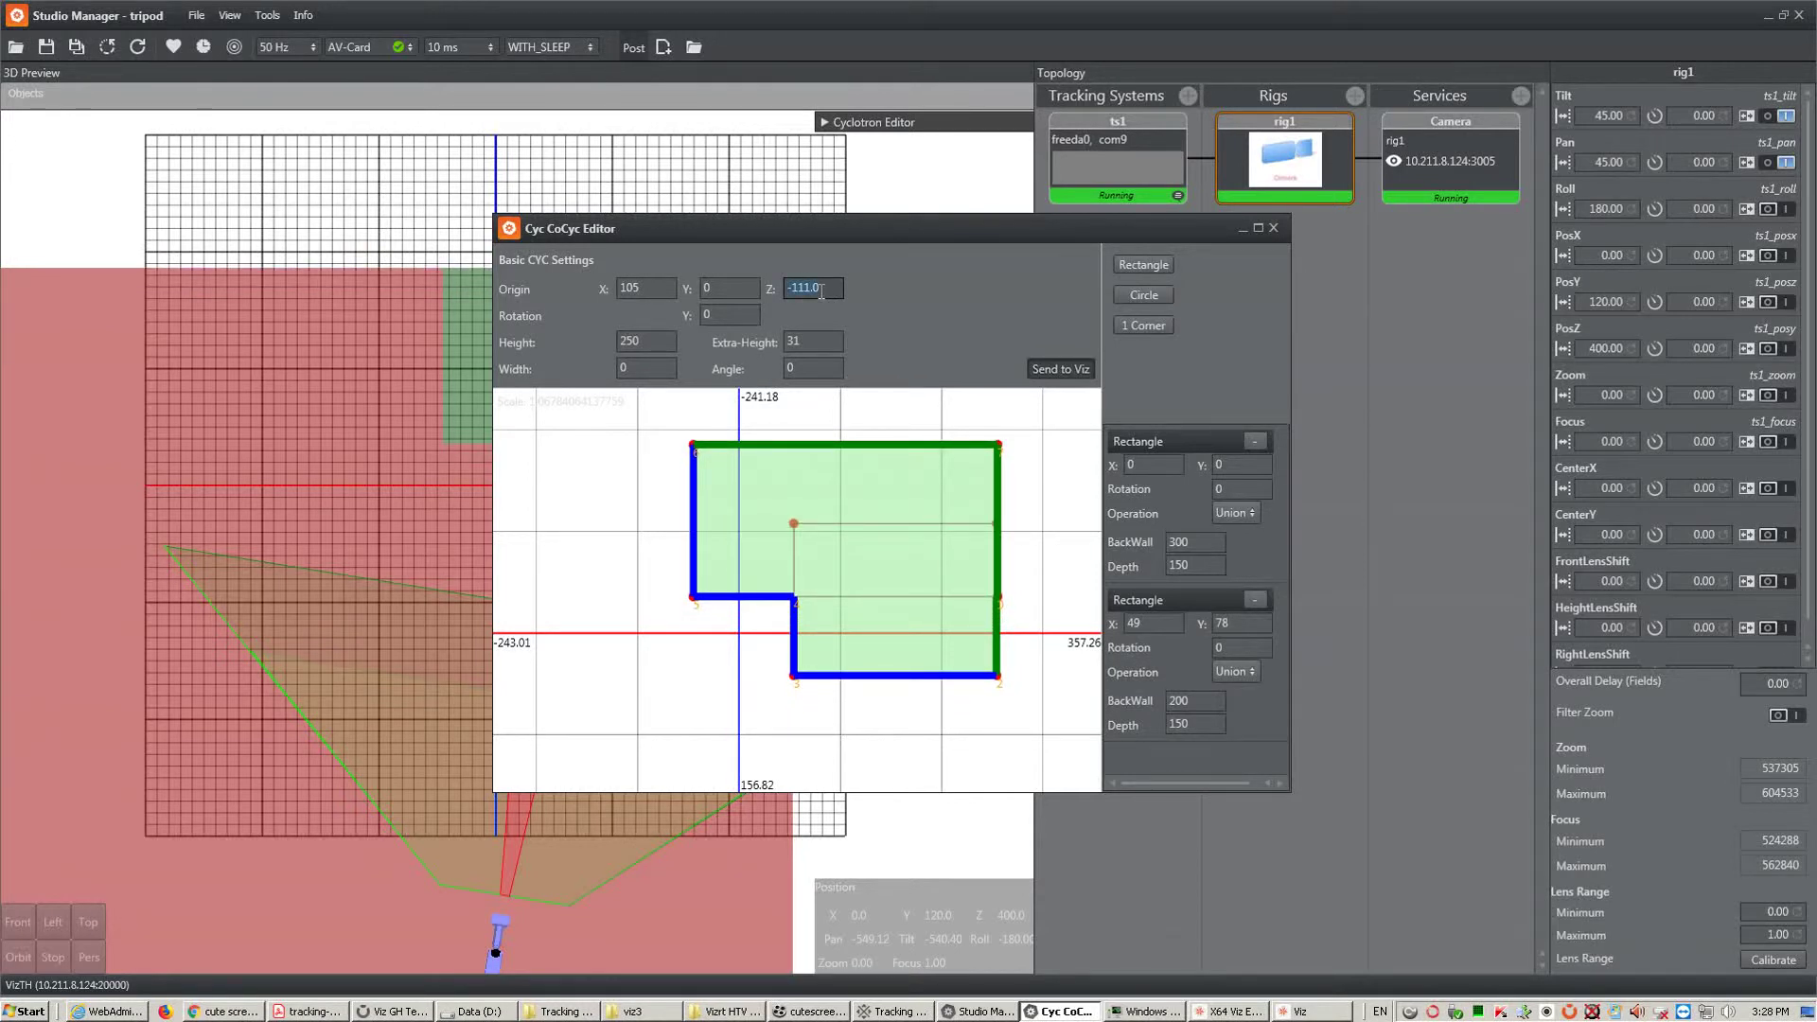
key("BackSpace")
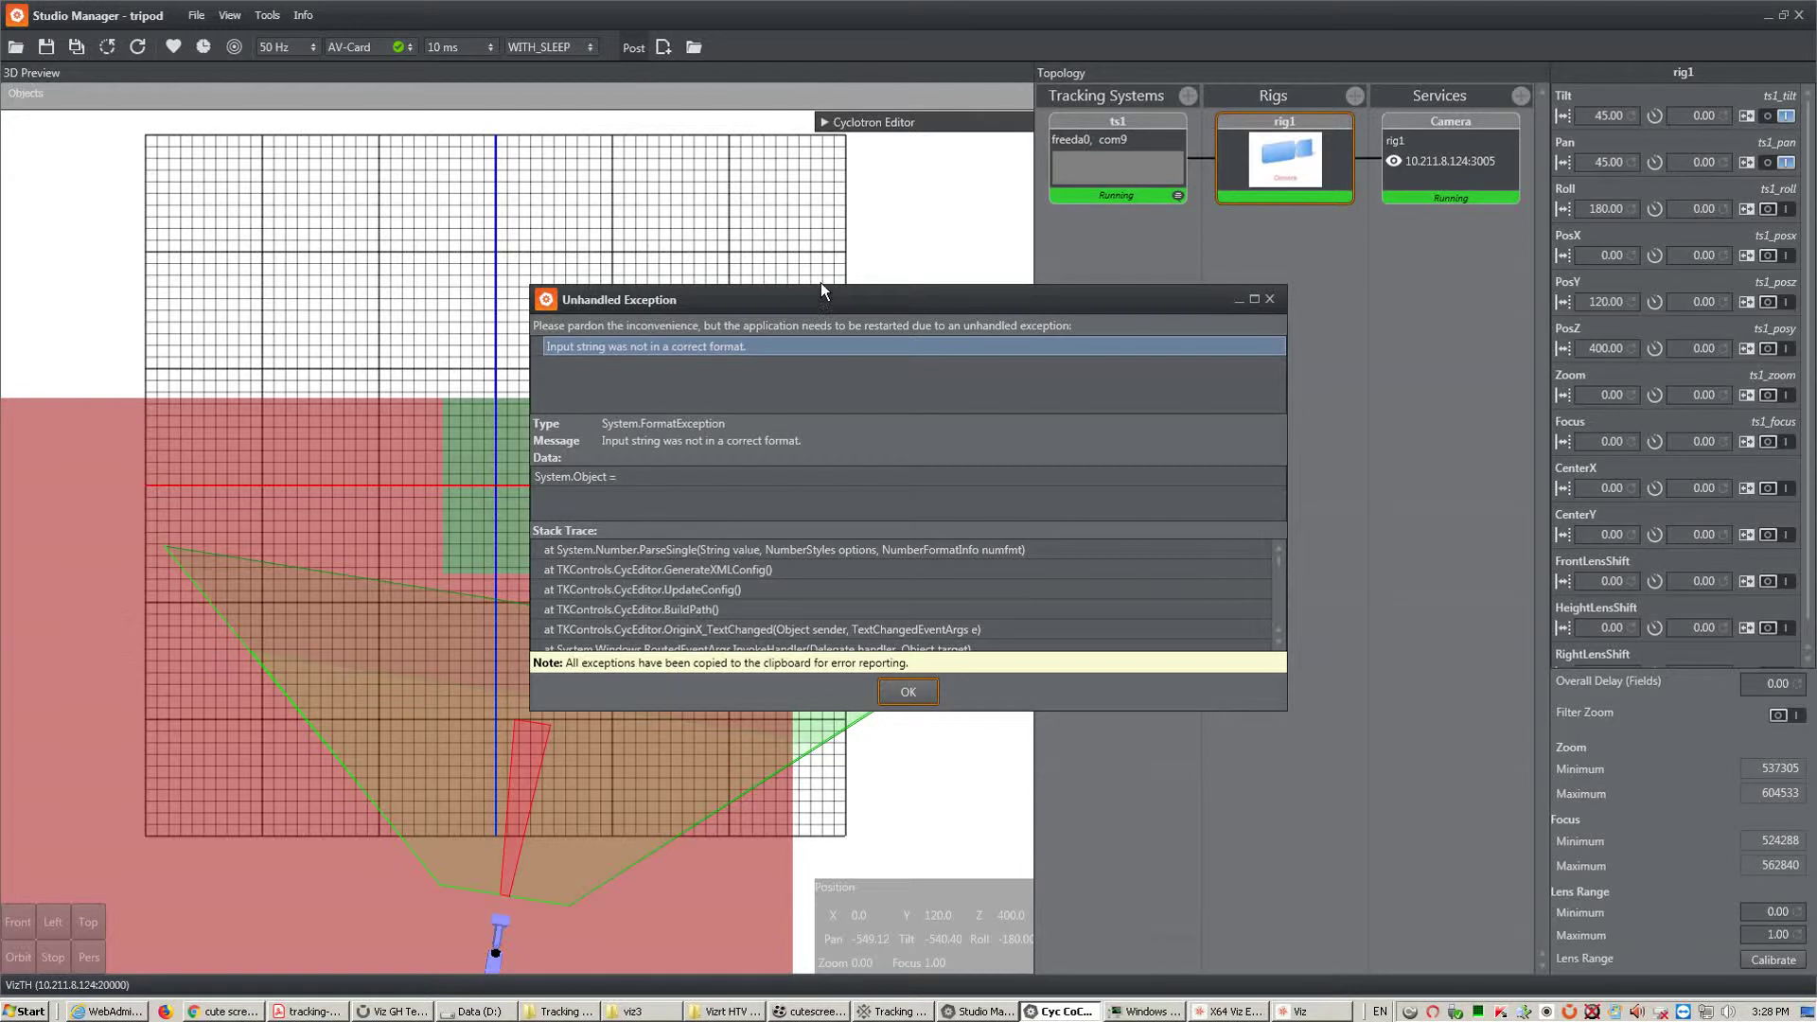
Close the crashed Studio Manager, clear Viz Artist off the desktop and move the Viz Engine console below the Tracking Hub console.
left_click(907, 694)
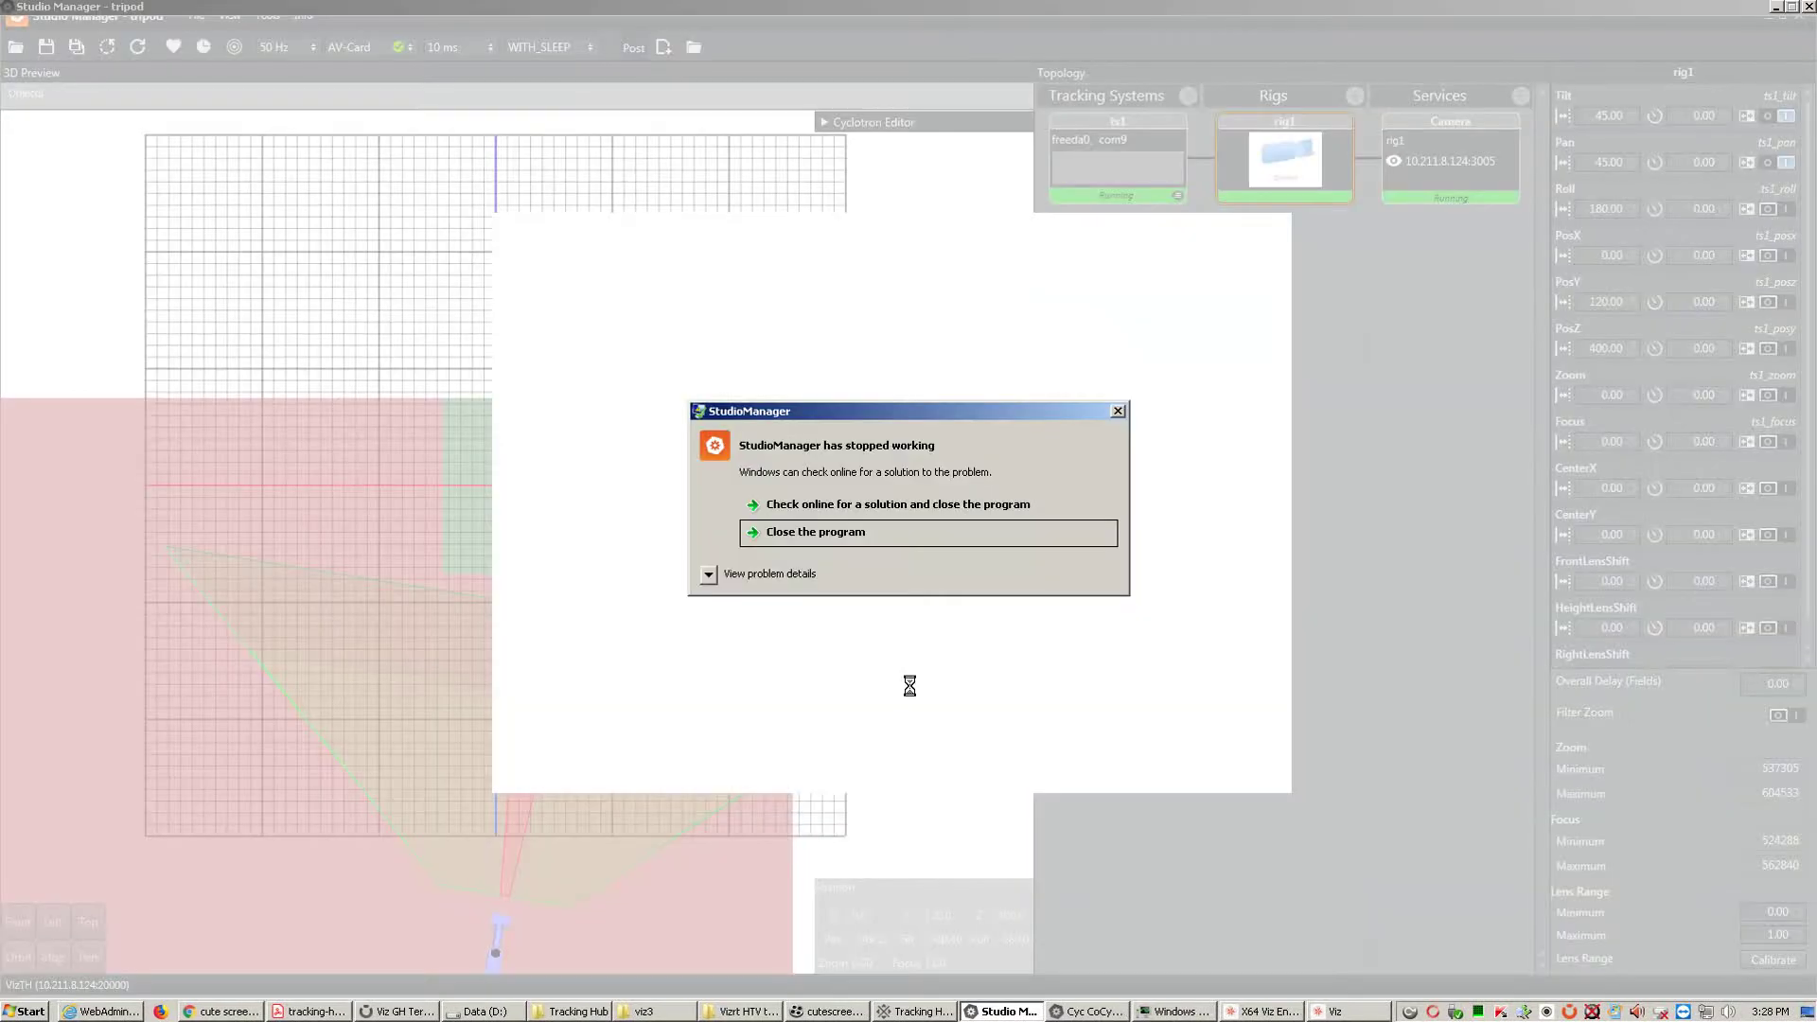
left_click(859, 535)
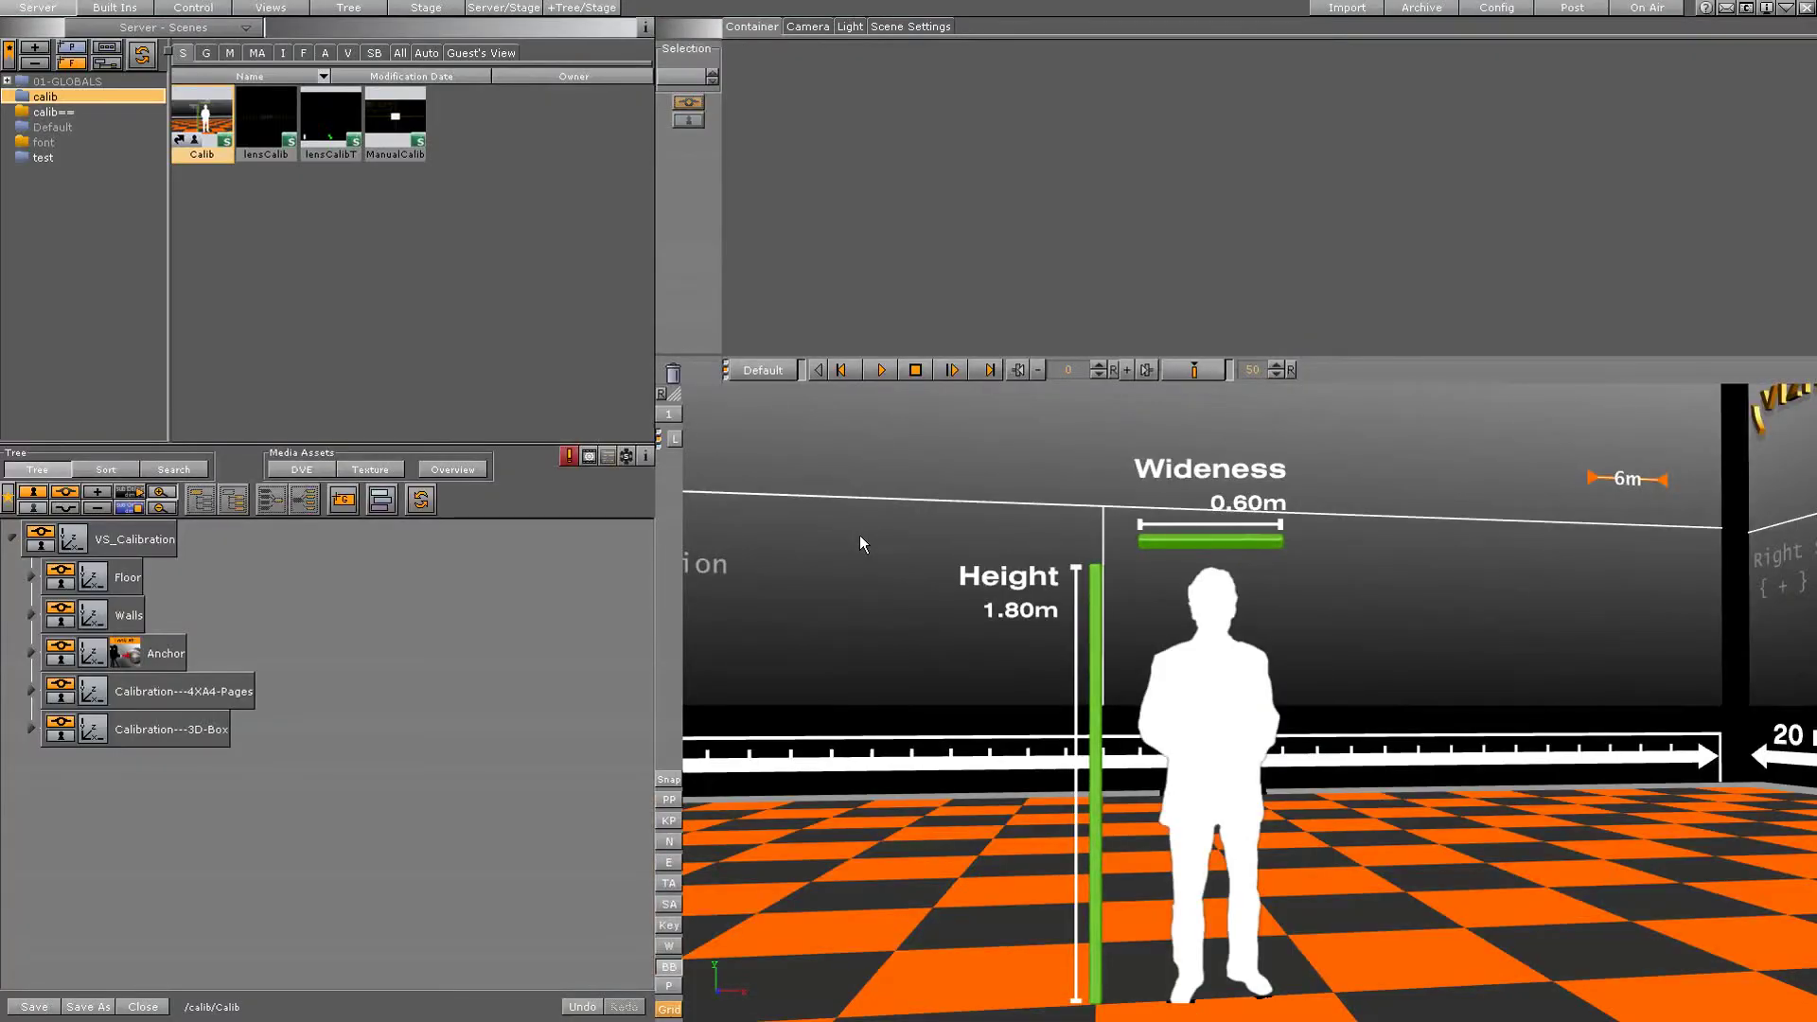
left_click(1804, 9)
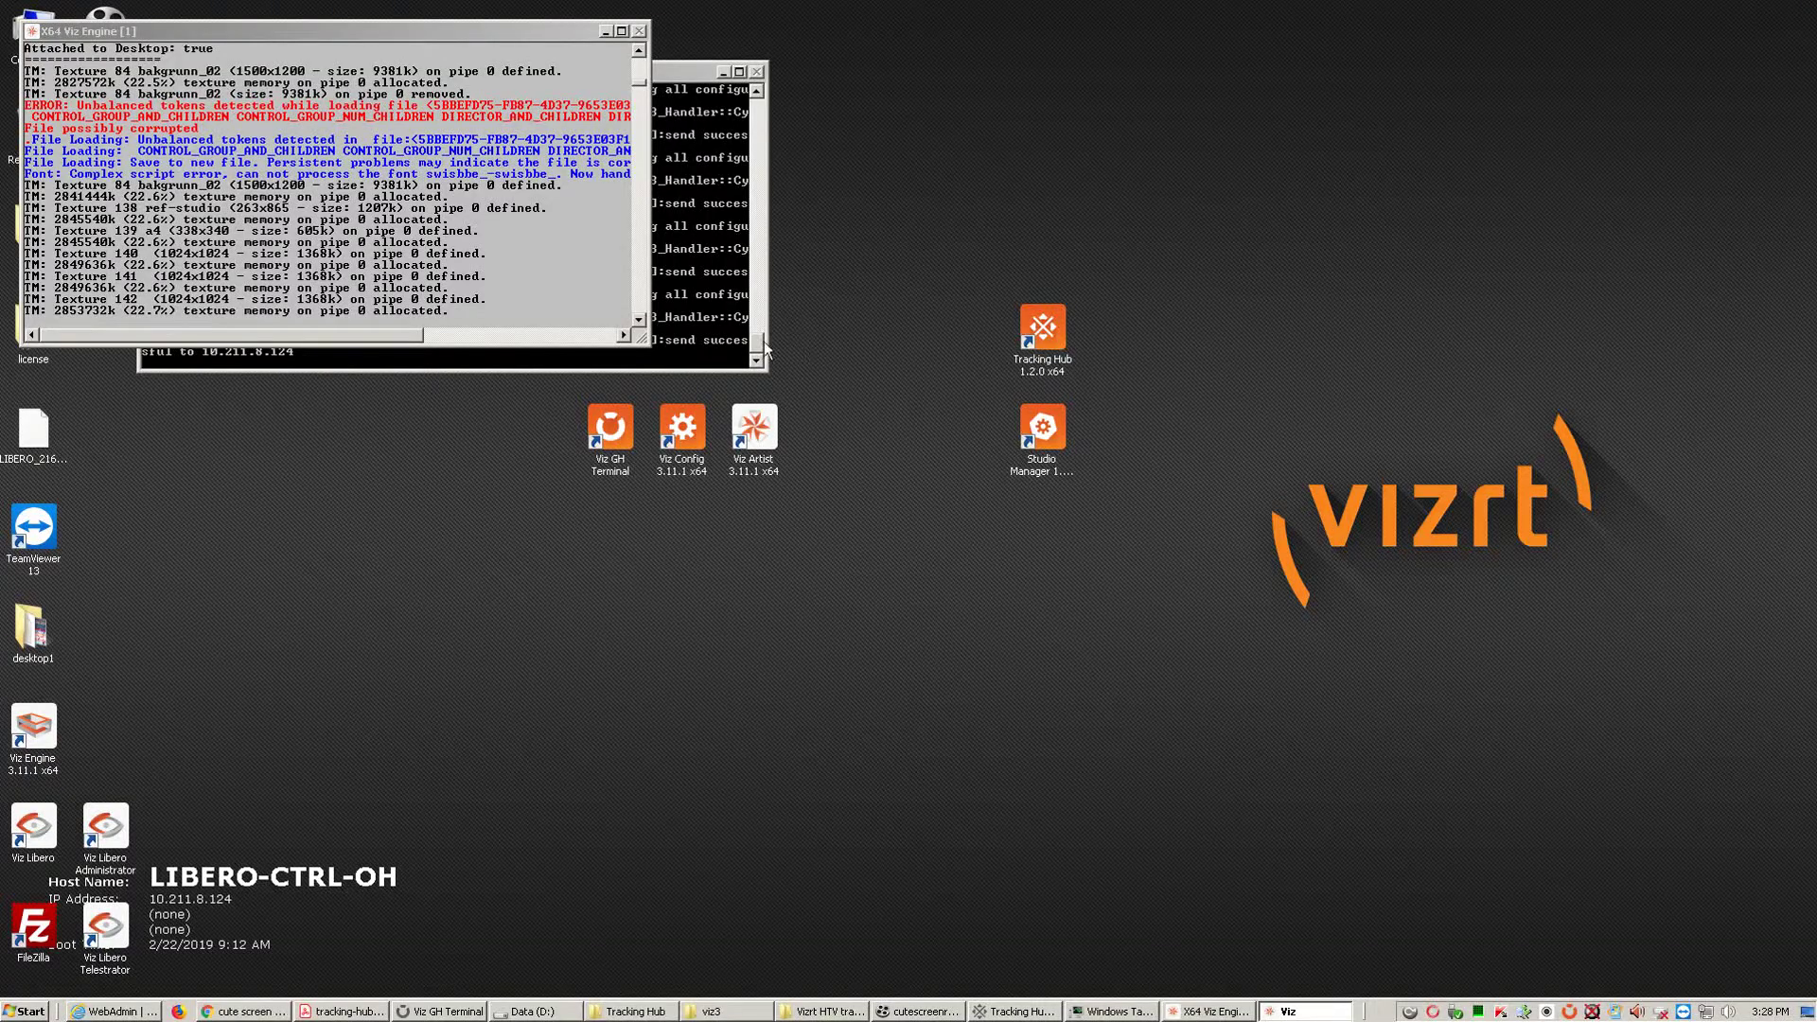
left_click(625, 263)
left_click_drag(535, 40, 701, 536)
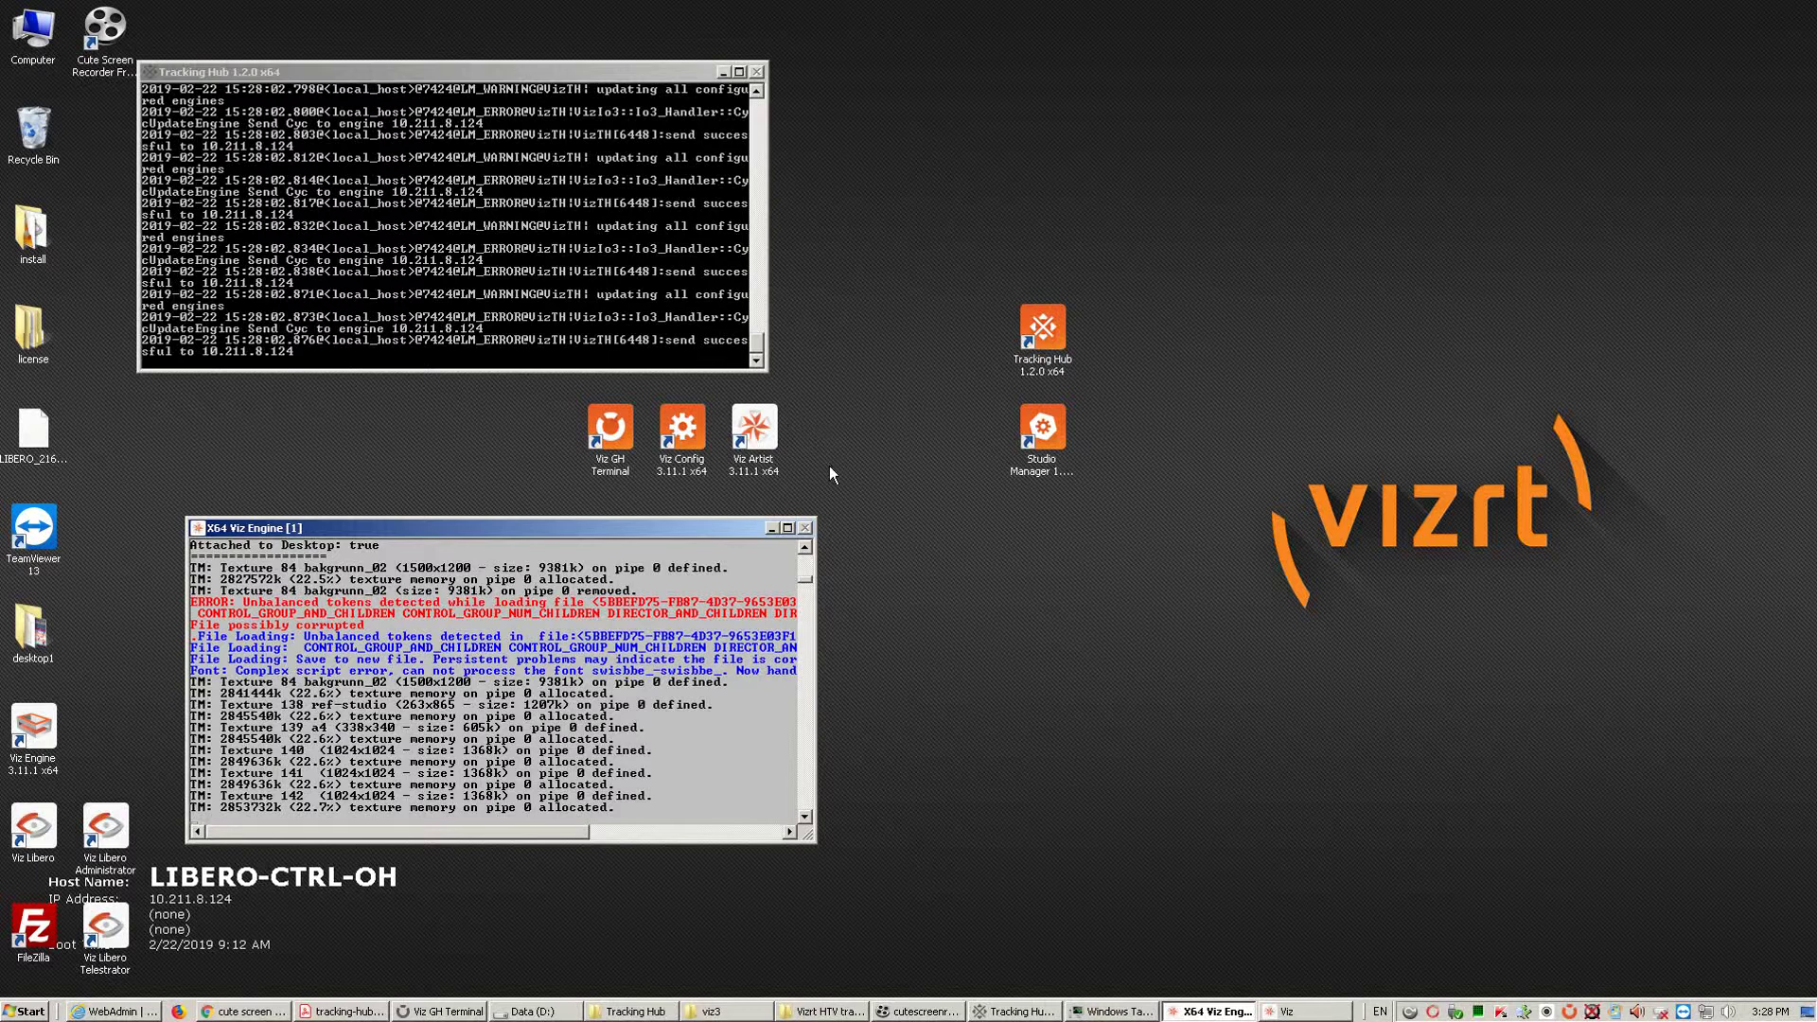
Restart Studio Manager from the desktop and connect it to the available TrackingHub.
left_click(1034, 441)
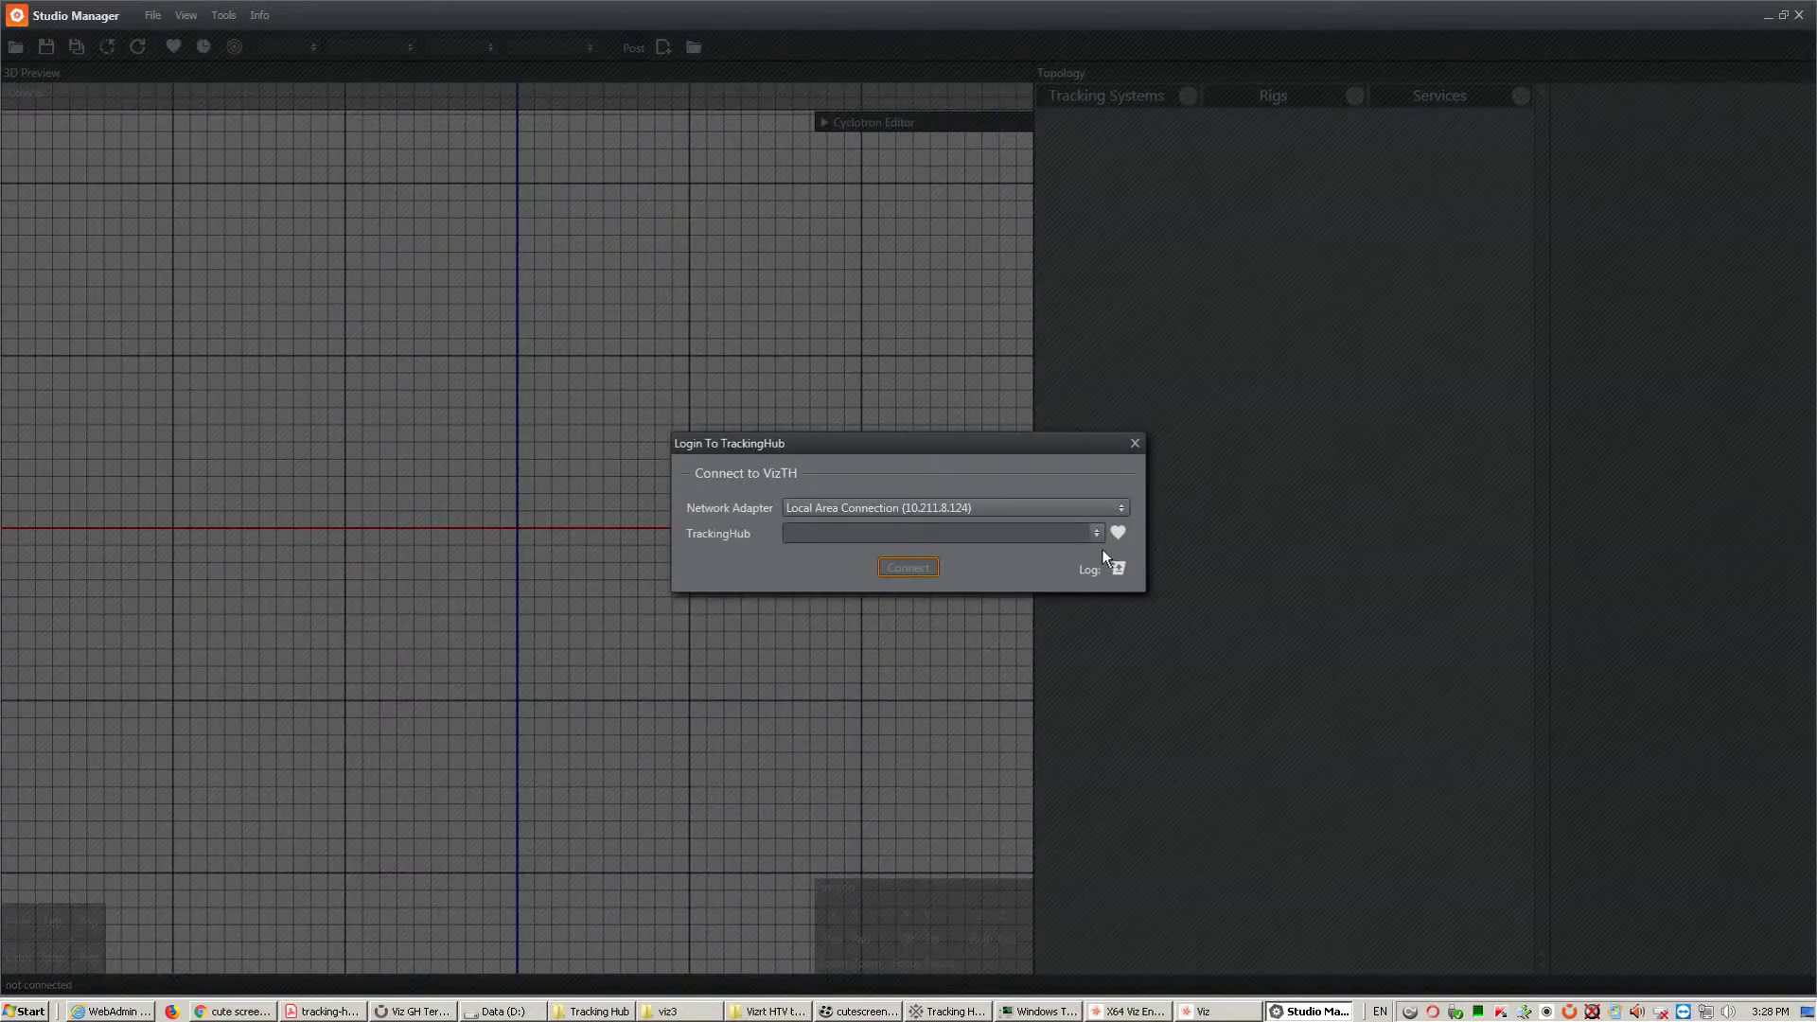
left_click(1096, 532)
left_click(912, 565)
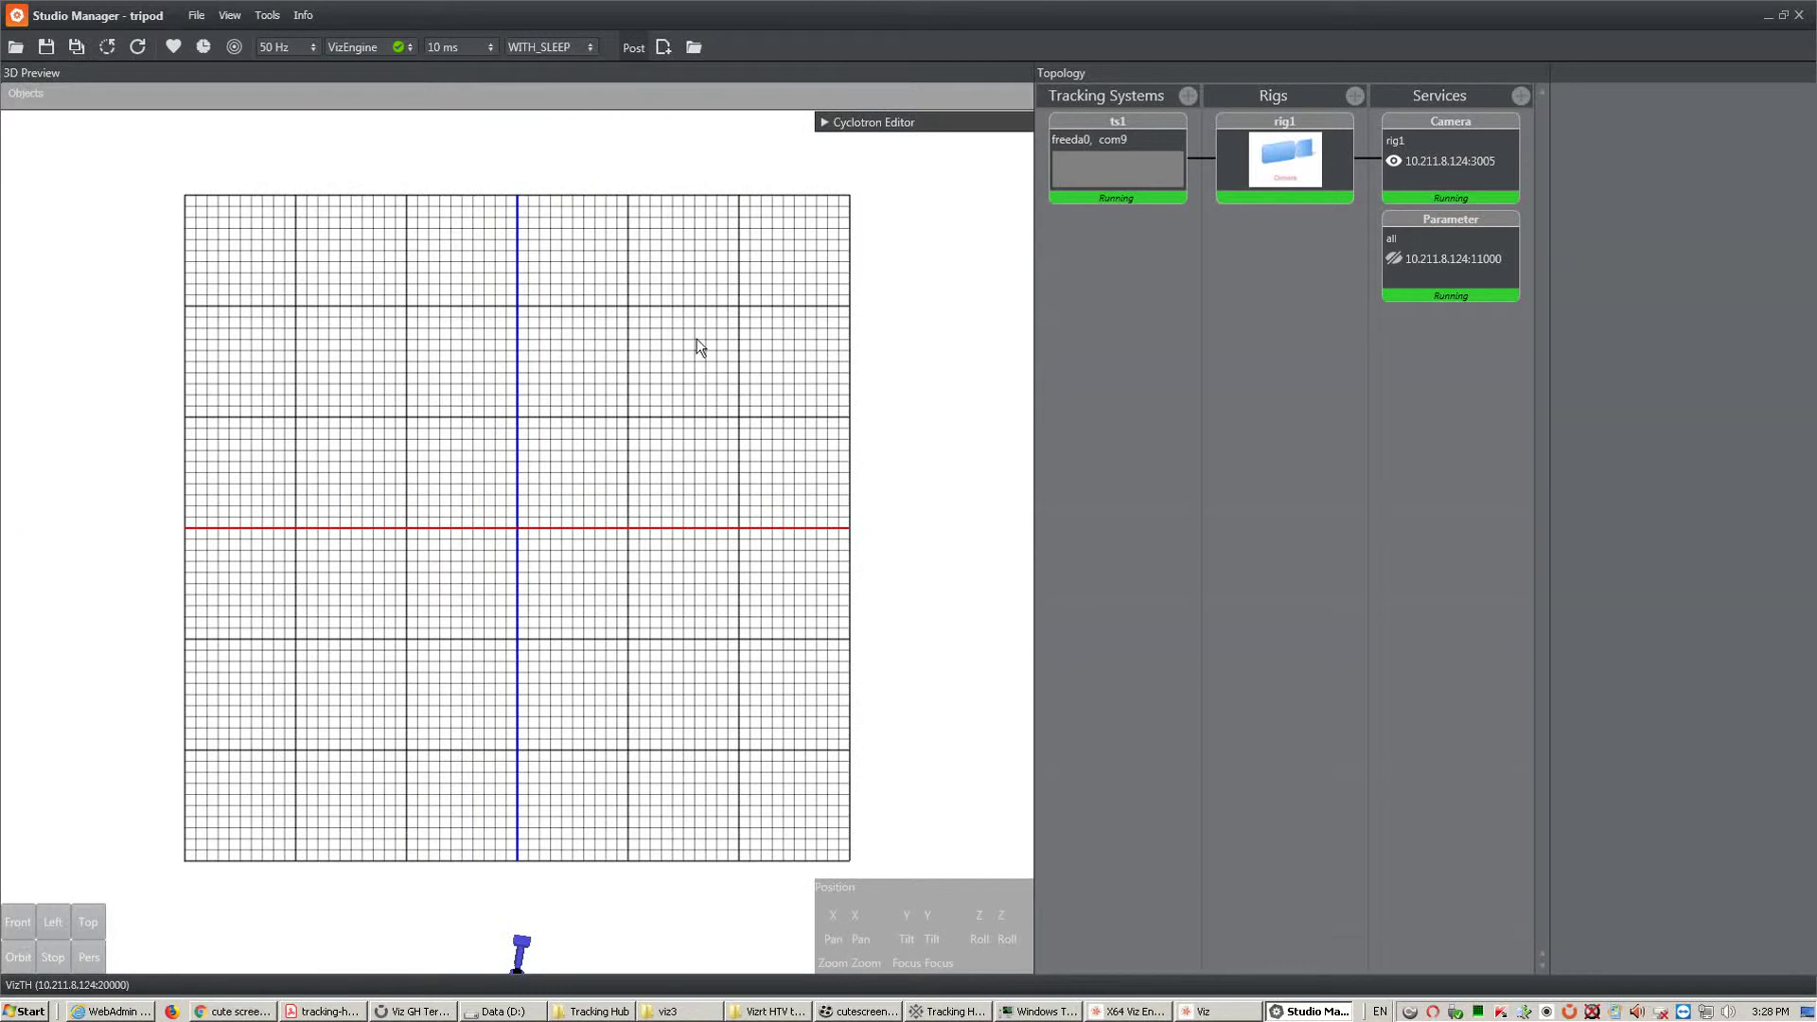
Select rig1 to show its parameters and expand the Cyclotron Editor, declining to delete the existing CYC model and change its version.
left_click(1319, 150)
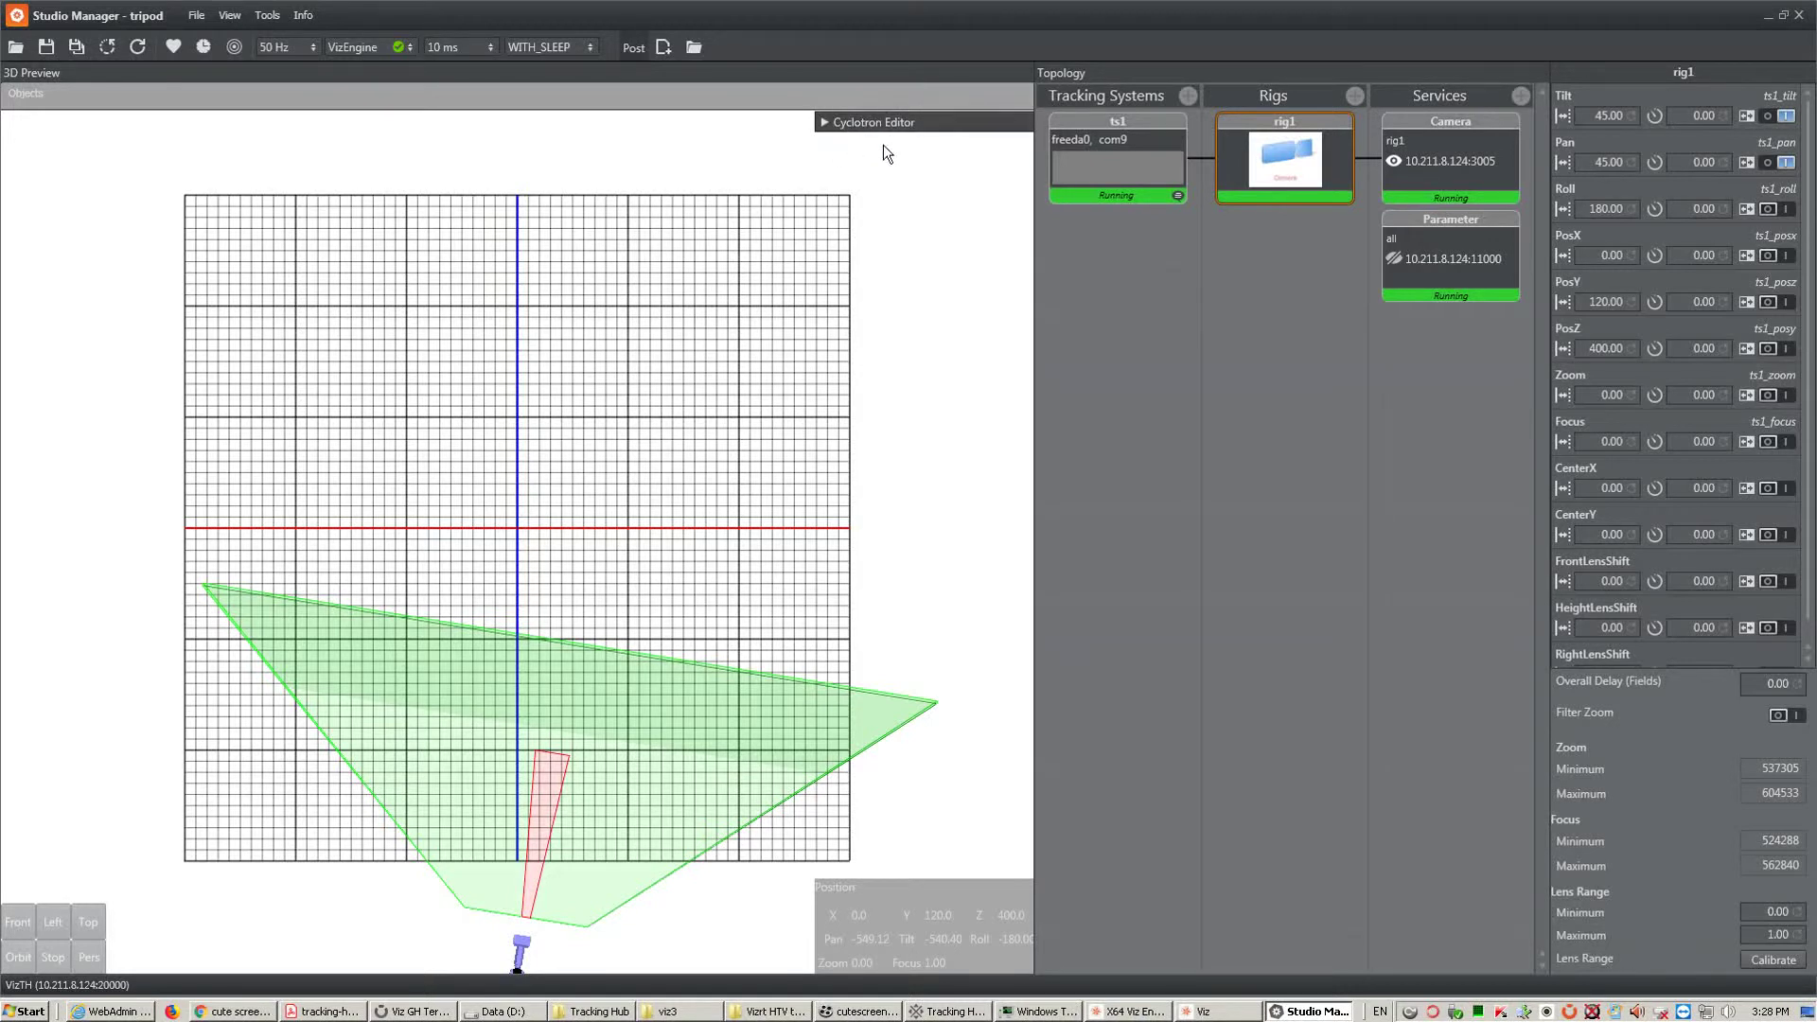
left_click(821, 123)
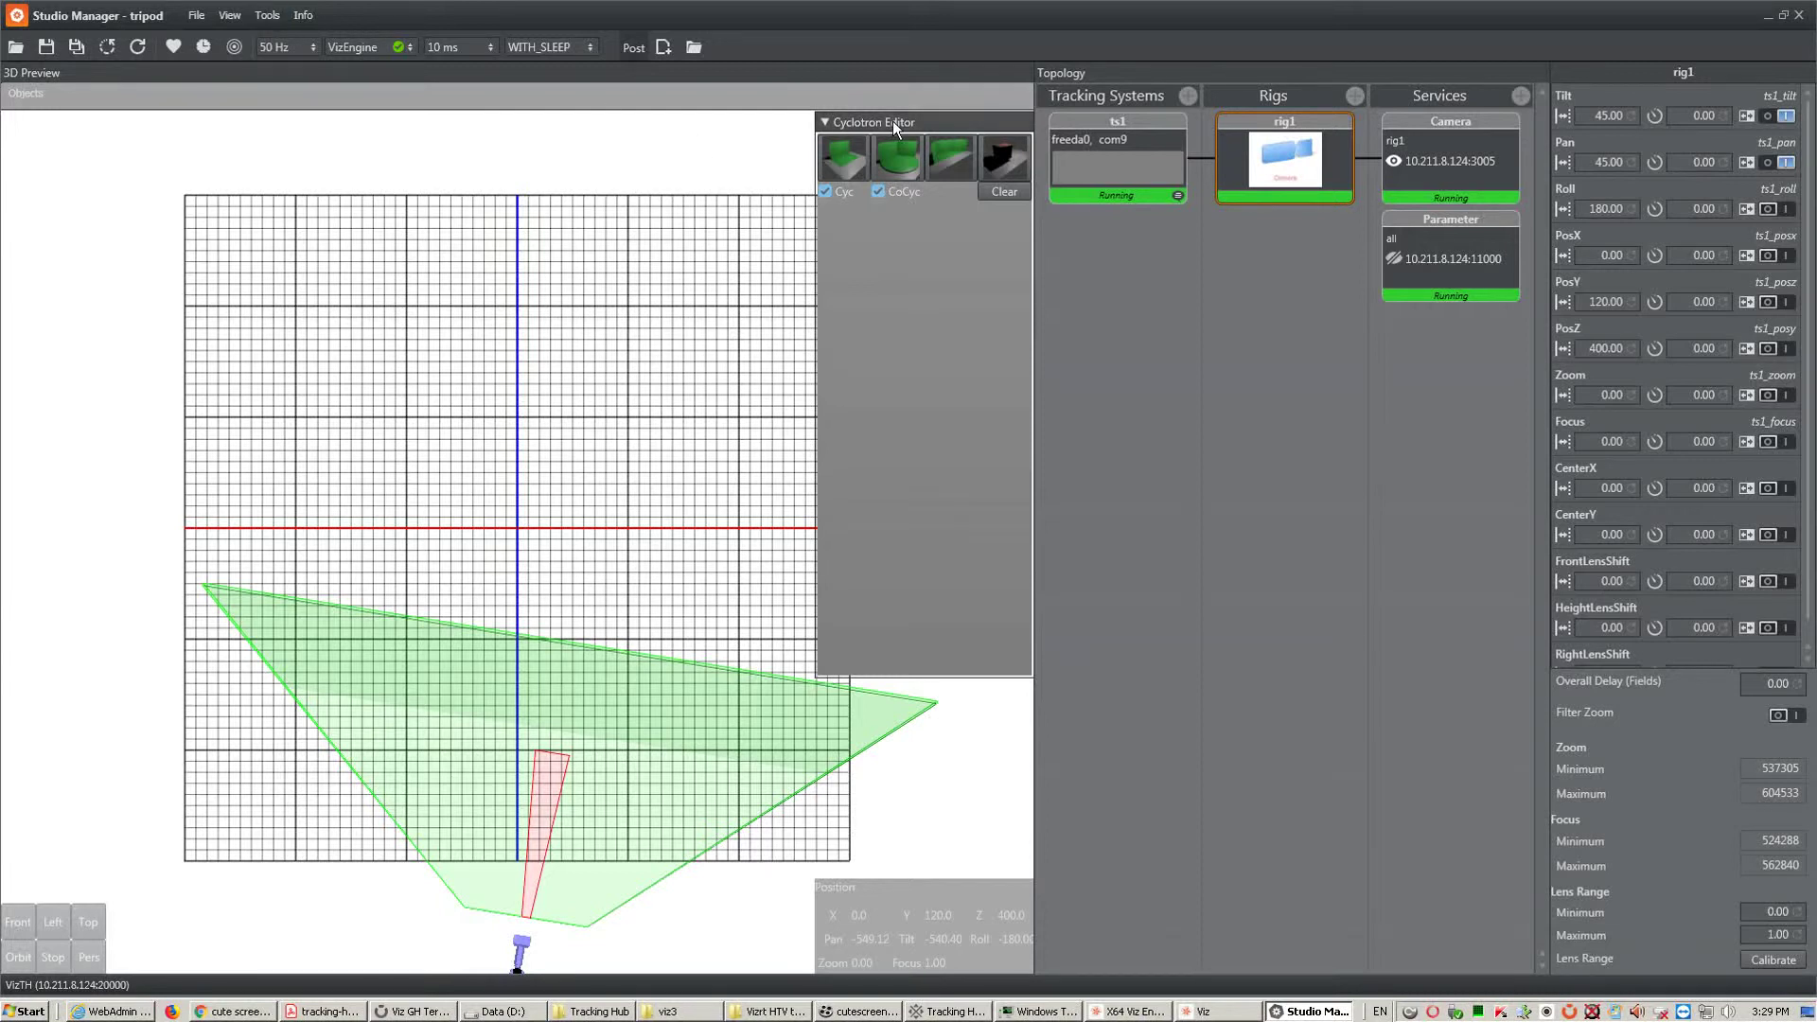
left_click(918, 121)
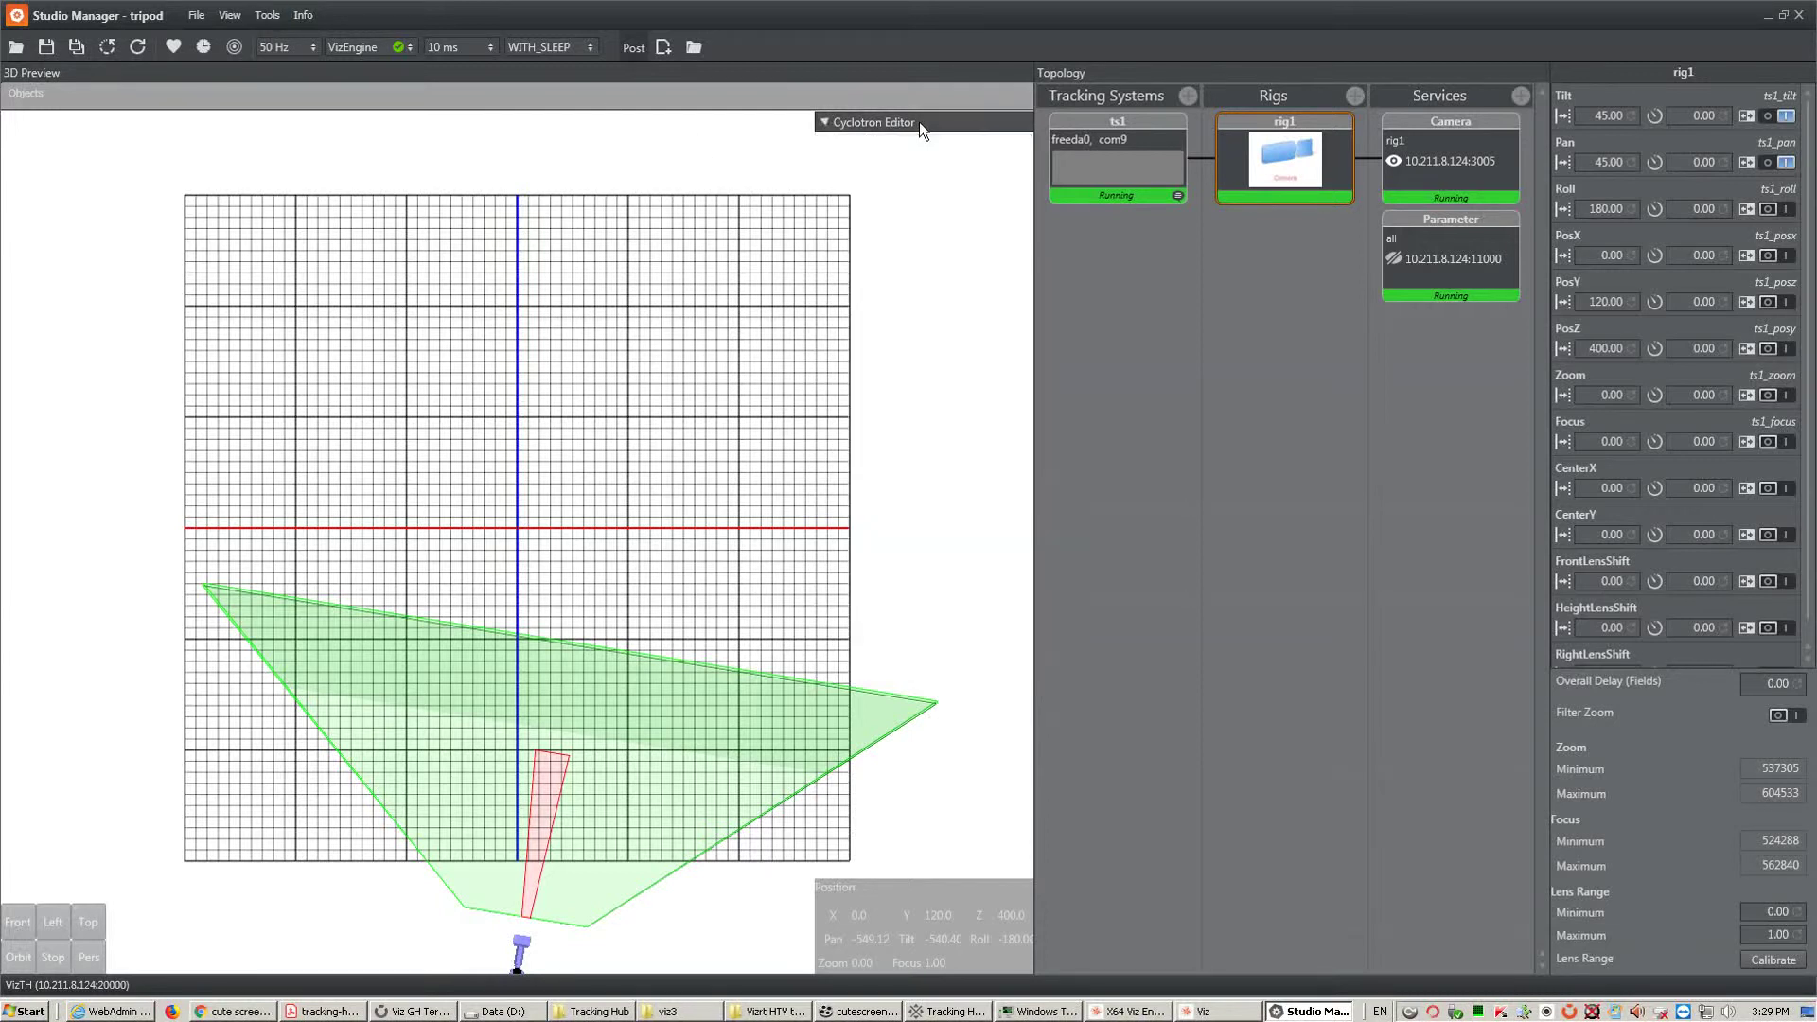
left_click(918, 121)
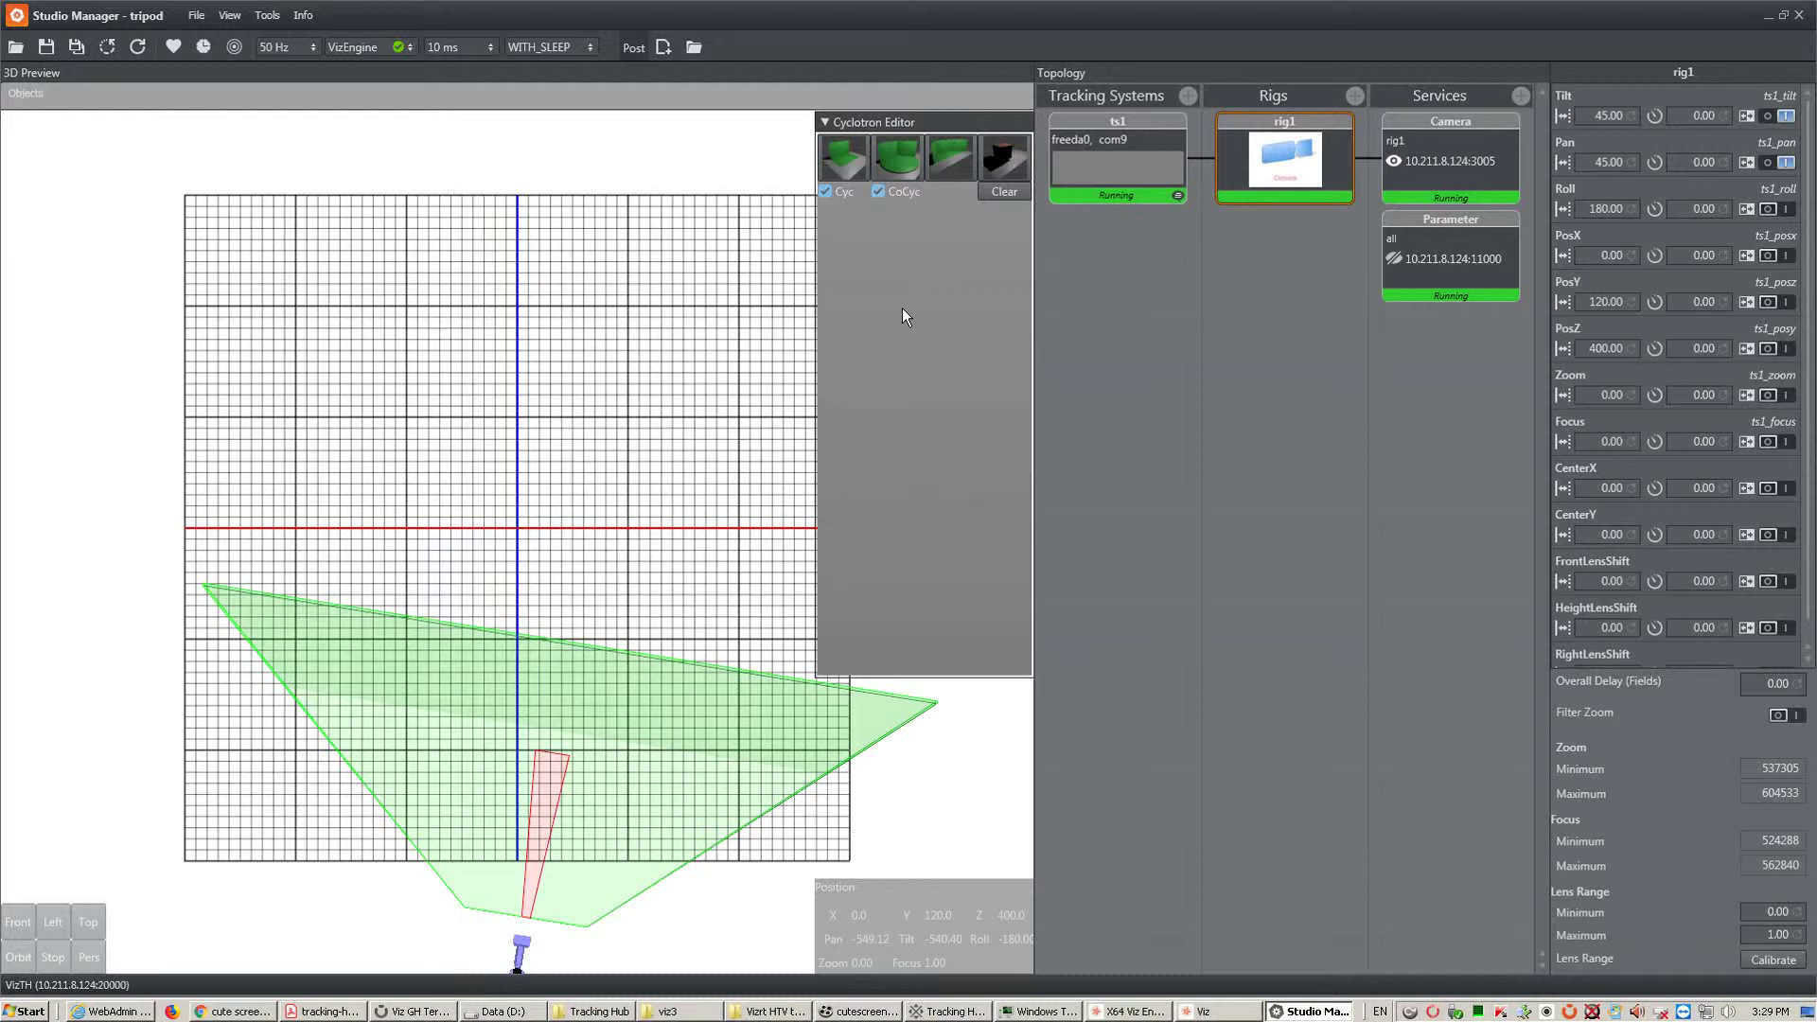
left_click(851, 159)
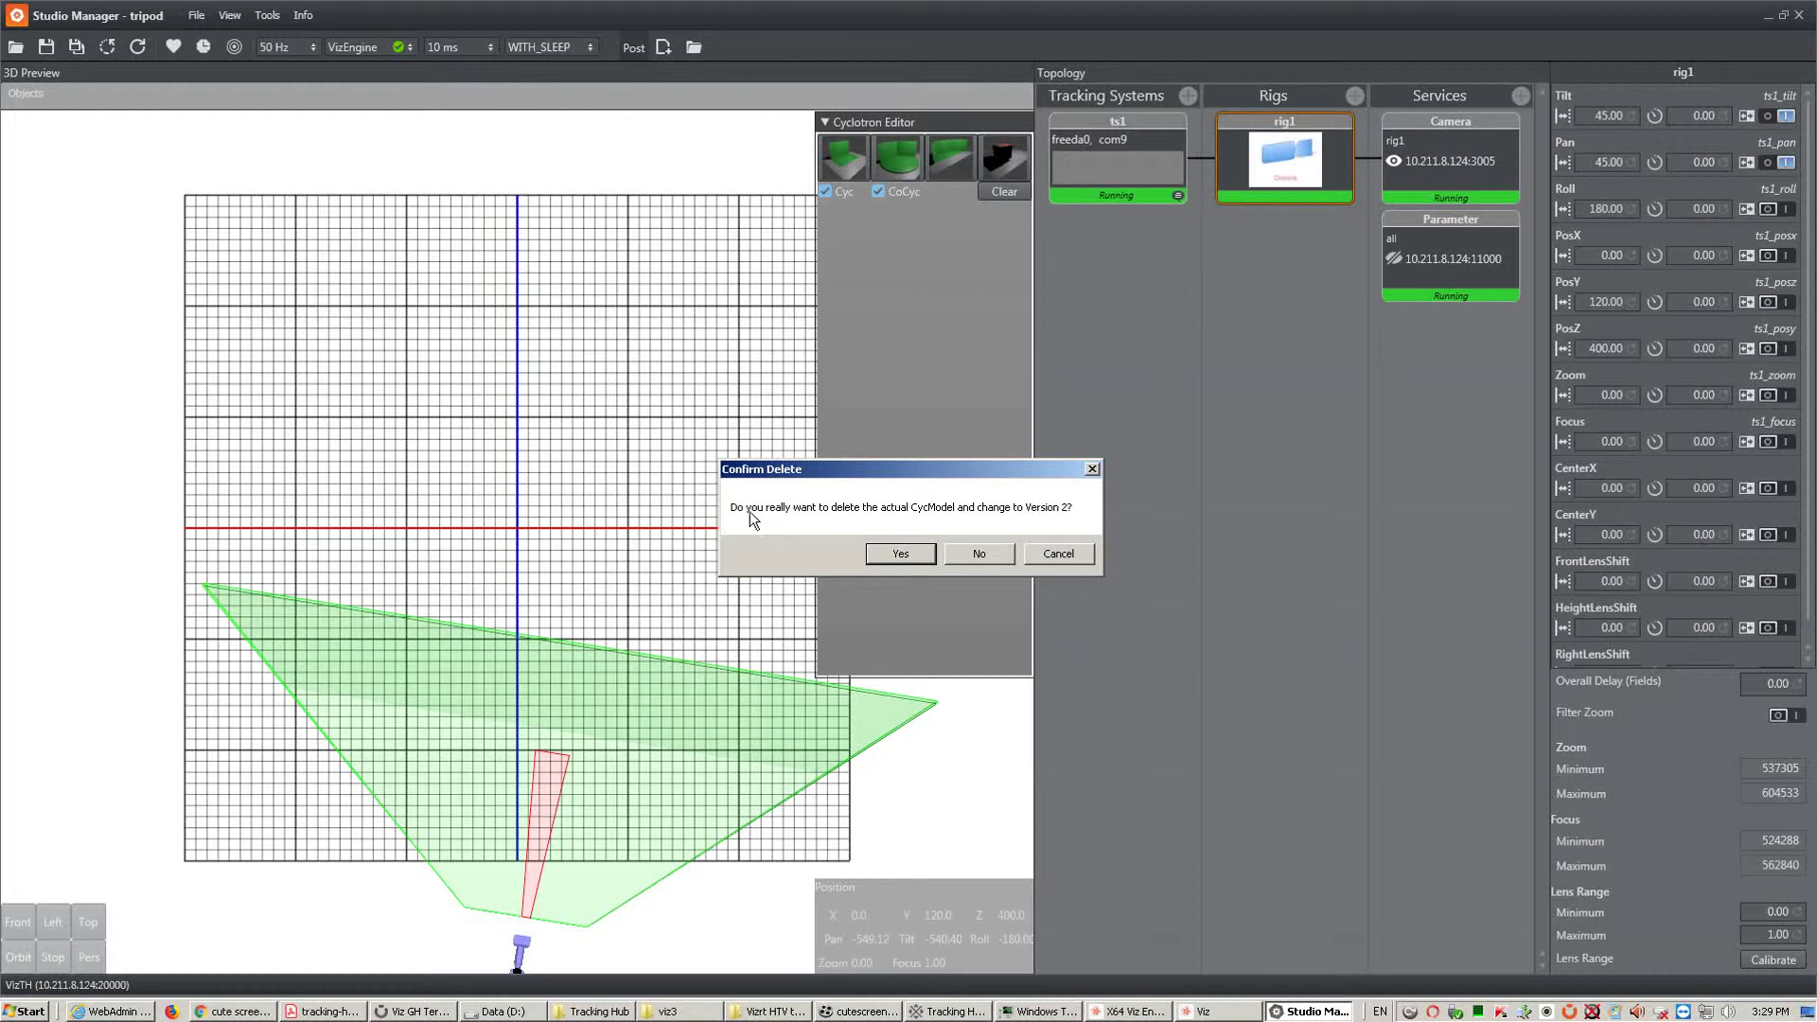
left_click(1065, 555)
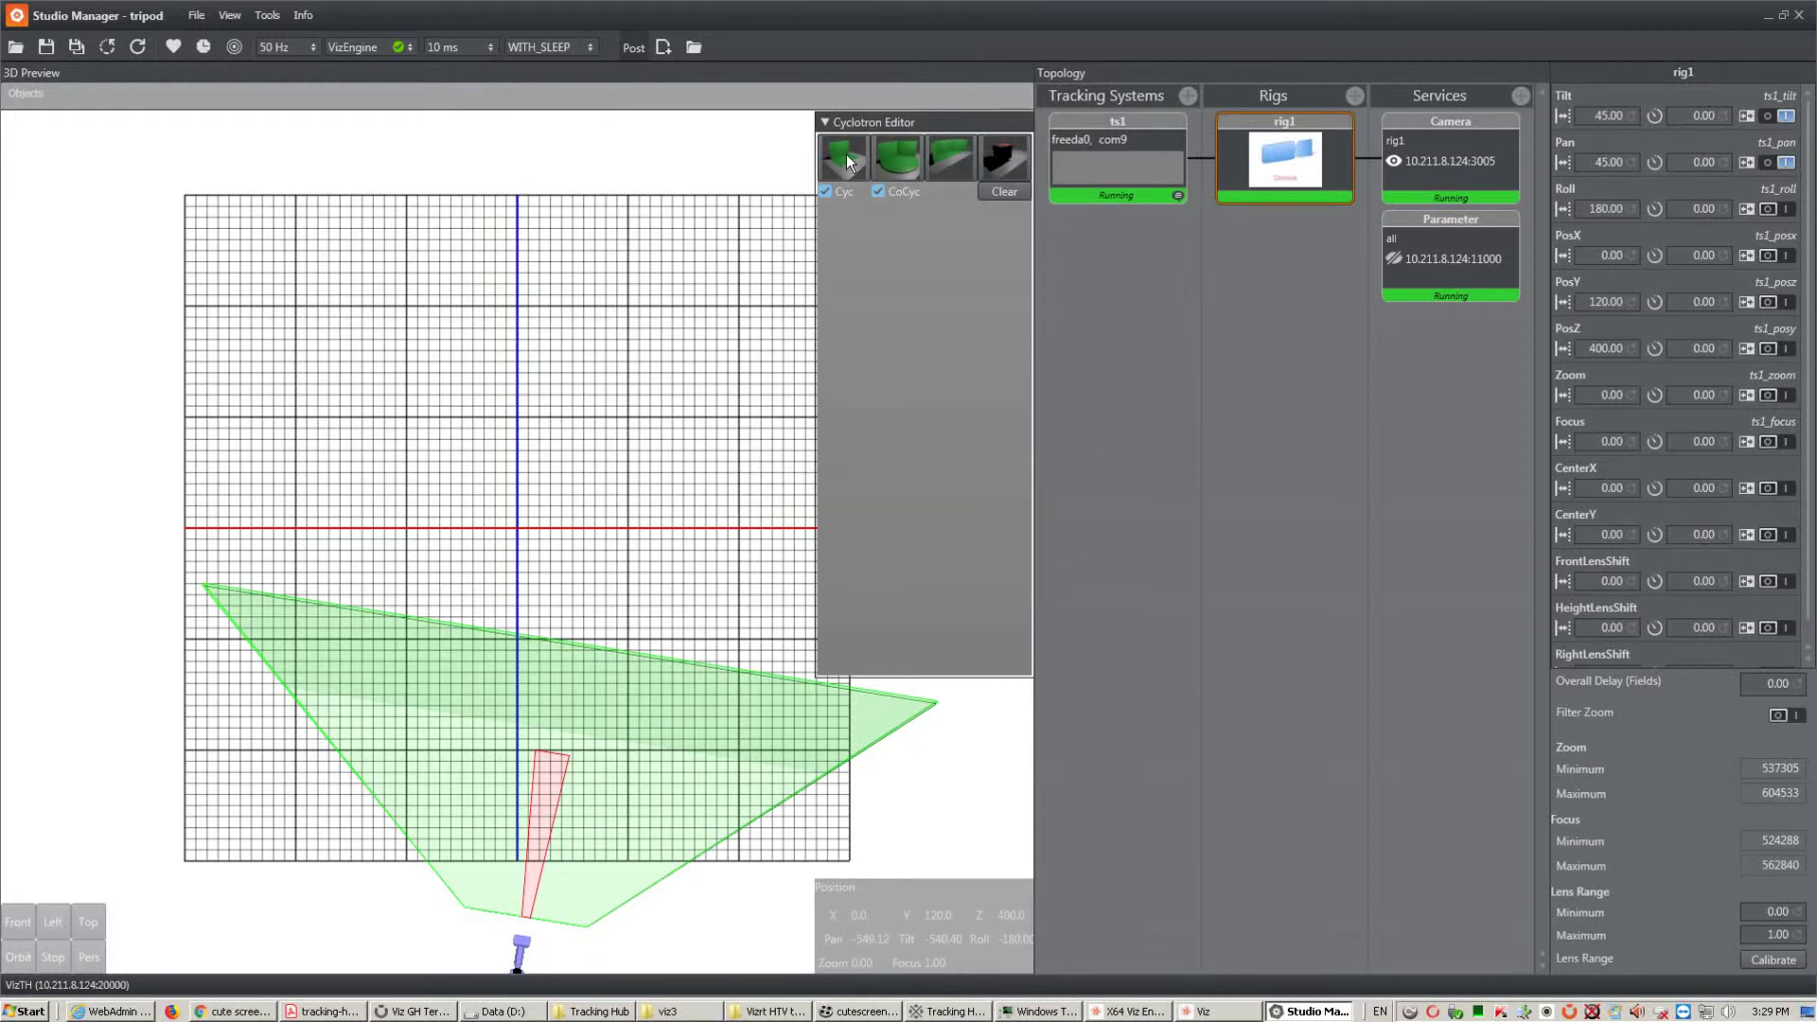